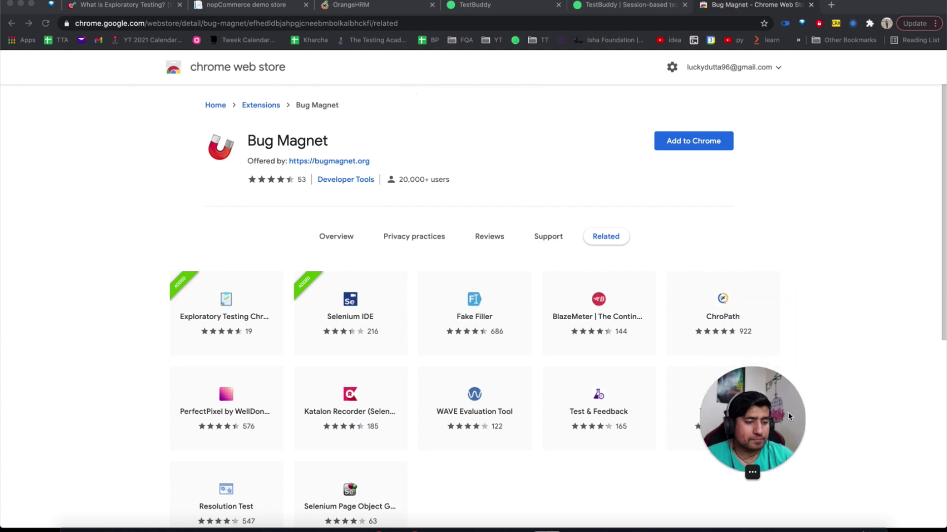
Leave the Bug Magnet listing and bring up the Opensource CRM Test session tab.
{"action": "left_click_drag", "start_coordinate": [803, 405], "coordinate": [73, 457]}
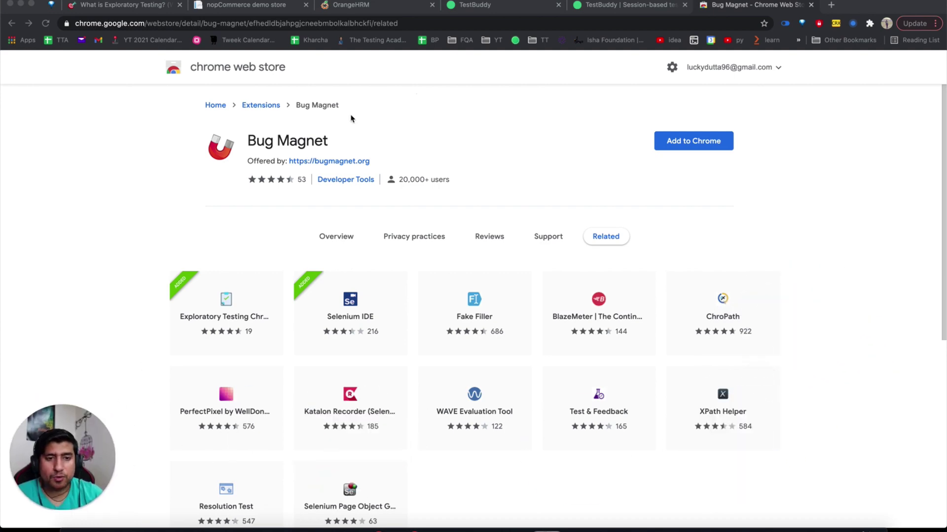
{"action": "left_click", "coordinate": [383, 9]}
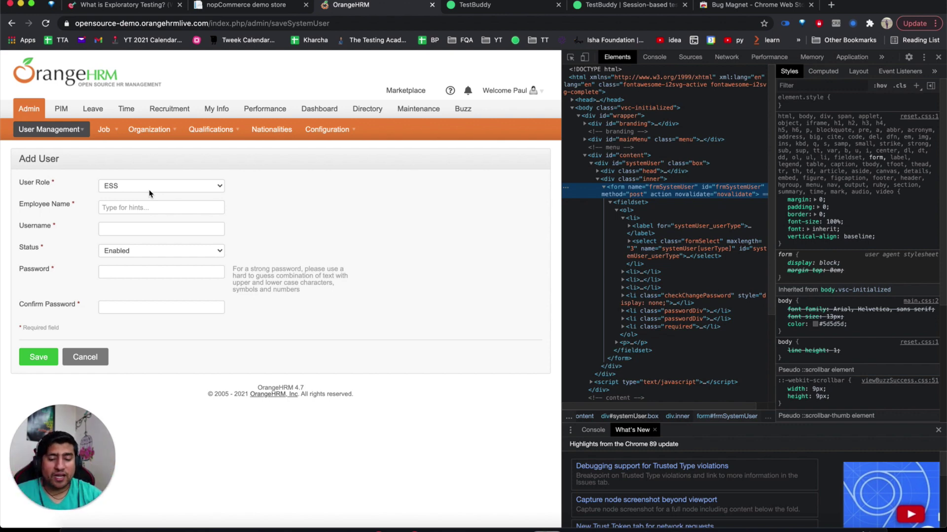
{"action": "left_click", "coordinate": [476, 6]}
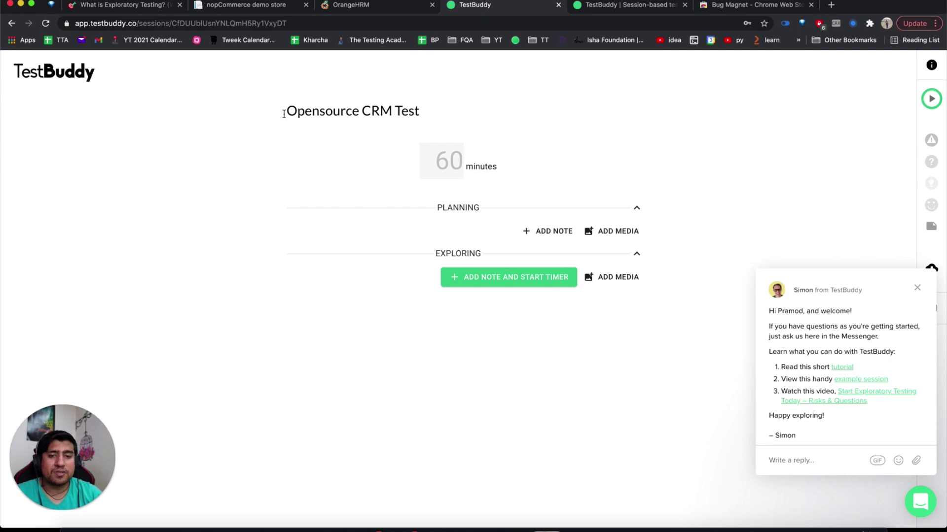
Change the session duration from 30 to 10 minutes.
{"action": "left_click", "coordinate": [611, 7]}
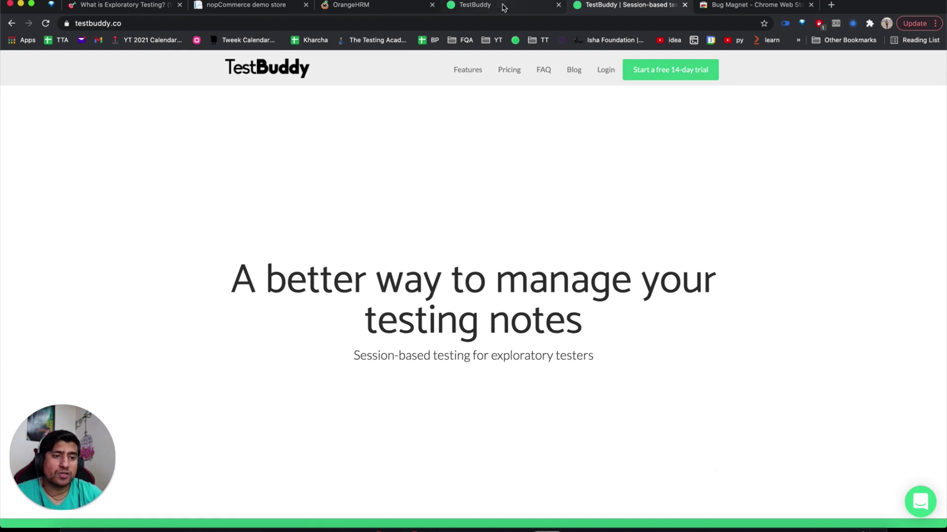
{"action": "left_click", "coordinate": [476, 6]}
{"action": "left_click", "coordinate": [436, 154]}
{"action": "type", "text": "30"}
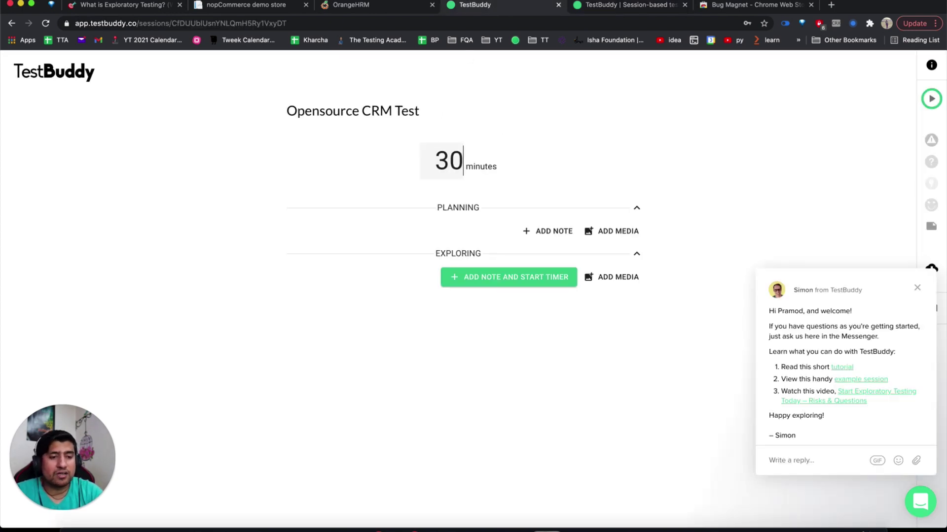
{"action": "key", "text": "BackSpace"}
{"action": "key", "text": "BackSpace"}
{"action": "type", "text": "10"}
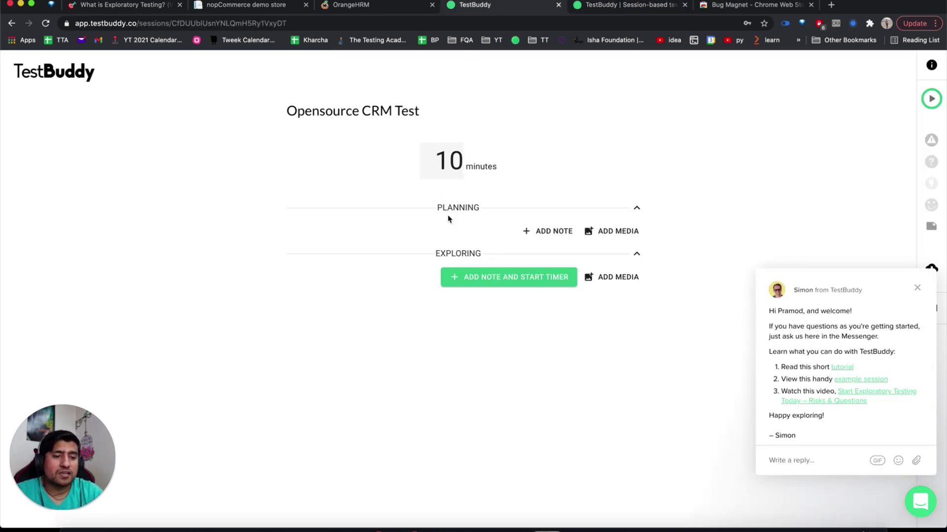
Add a Planning note 'Testing' plus the saveSystemUser URL, then start exploring.
{"action": "left_click", "coordinate": [532, 231]}
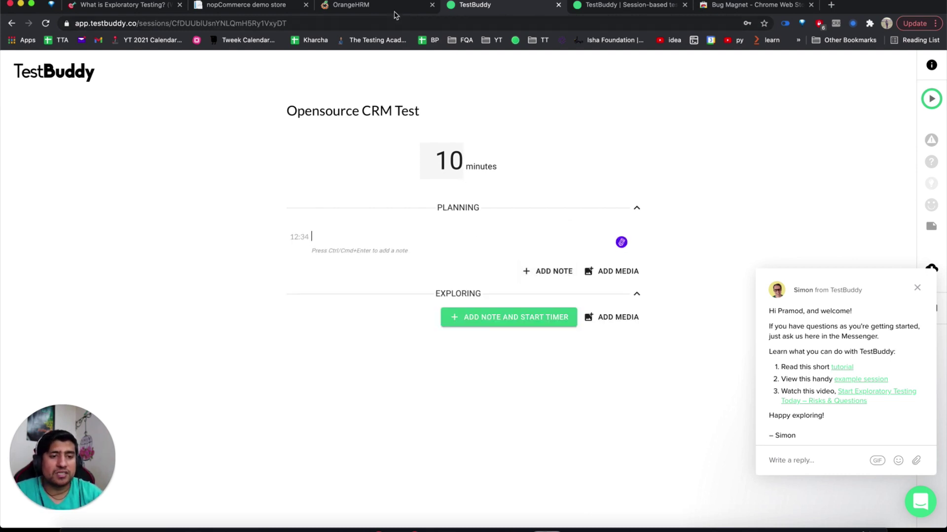
{"action": "left_click", "coordinate": [378, 9]}
{"action": "left_click", "coordinate": [486, 9]}
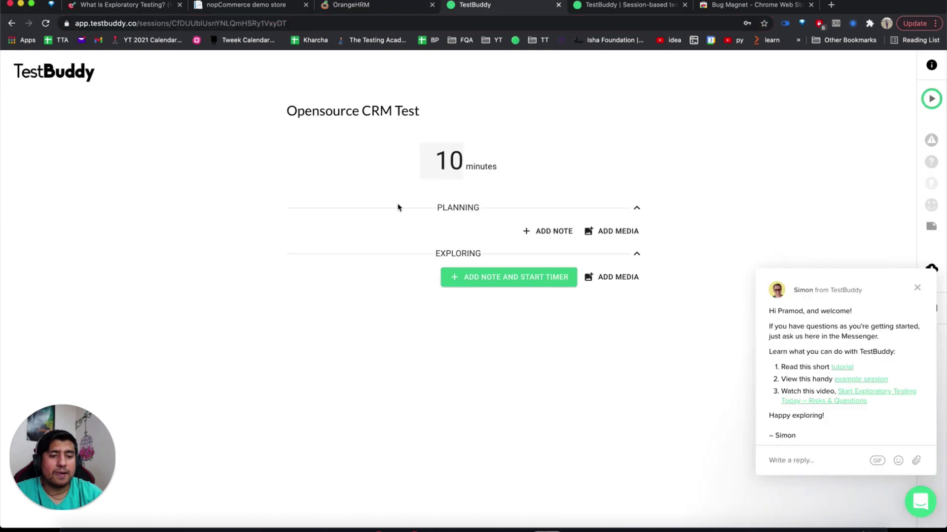
{"action": "left_click", "coordinate": [545, 231]}
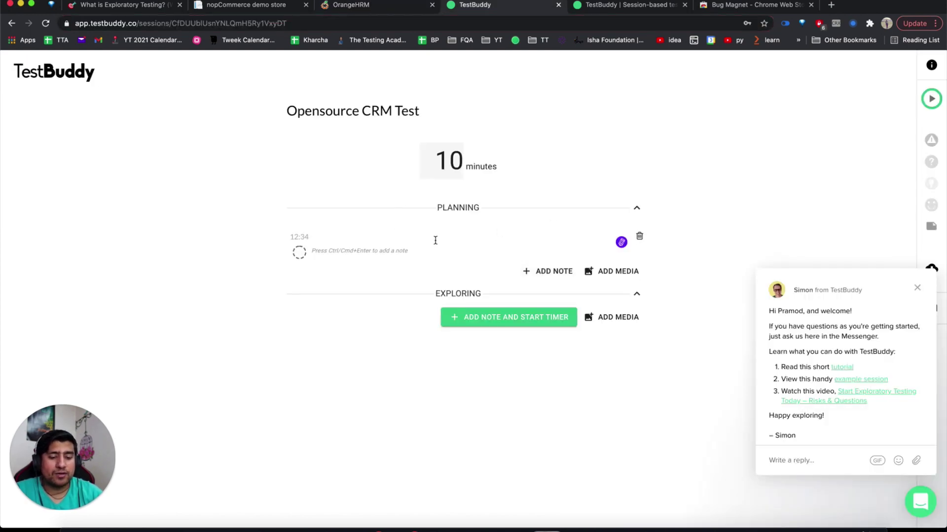
{"action": "type", "text": "tEST"}
{"action": "key", "text": "BackSpace"}
{"action": "key", "text": "BackSpace"}
{"action": "key", "text": "BackSpace"}
{"action": "key", "text": "BackSpace"}
{"action": "type", "text": "tESTIN"}
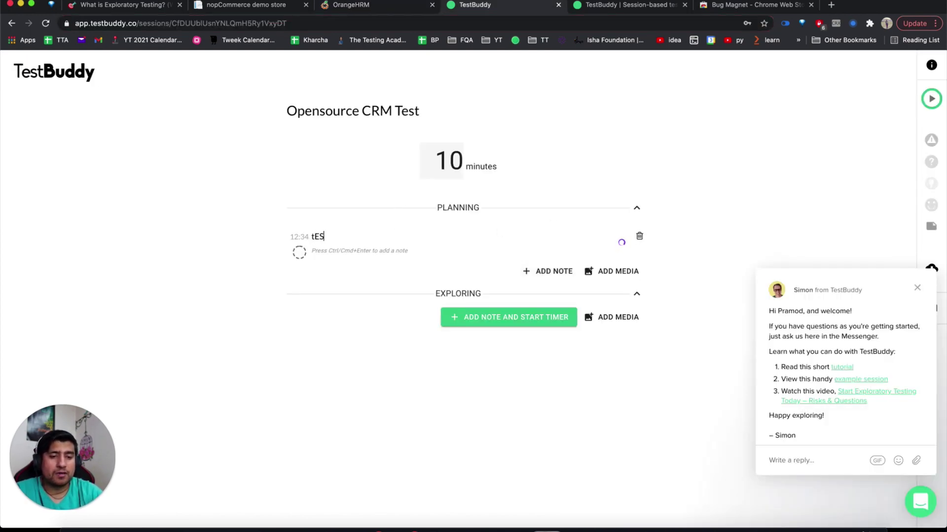
{"action": "key", "text": "BackSpace"}
{"action": "key", "text": "BackSpace"}
{"action": "key", "text": "BackSpace"}
{"action": "key", "text": "BackSpace"}
{"action": "key", "text": "BackSpace"}
{"action": "key", "text": "BackSpace"}
{"action": "type", "text": "T"}
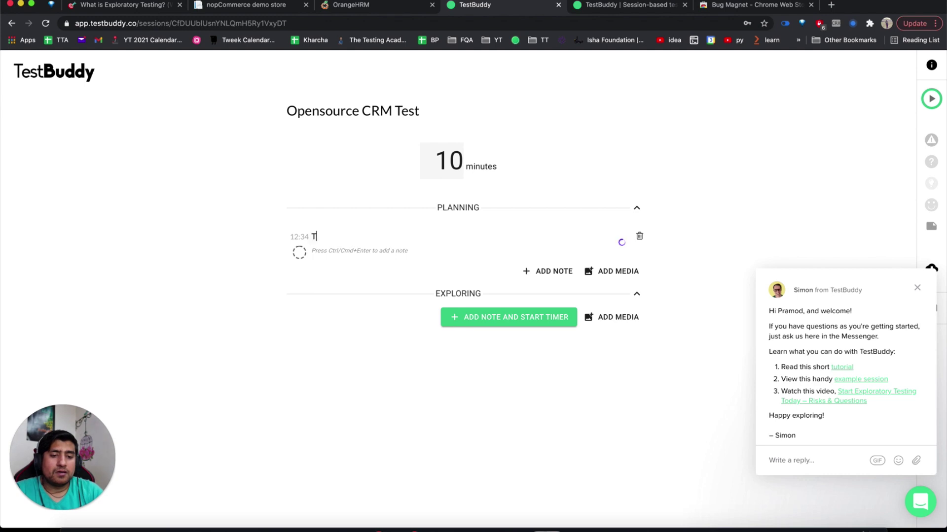
{"action": "type", "text": "esting"}
{"action": "type", "text": "https://opensource-demo.orangehrmlive.com/index.php/admin/saveSystemUser"}
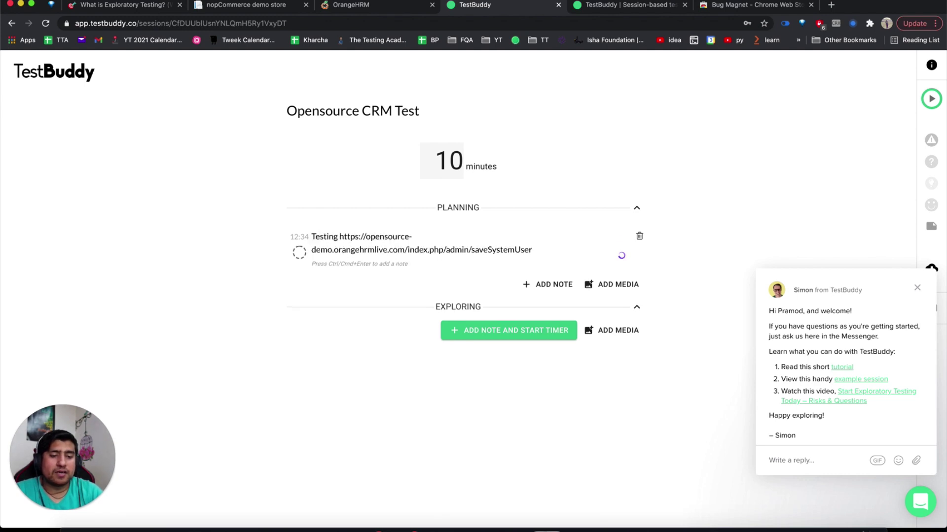
{"action": "left_click", "coordinate": [508, 342]}
{"action": "left_click", "coordinate": [510, 326]}
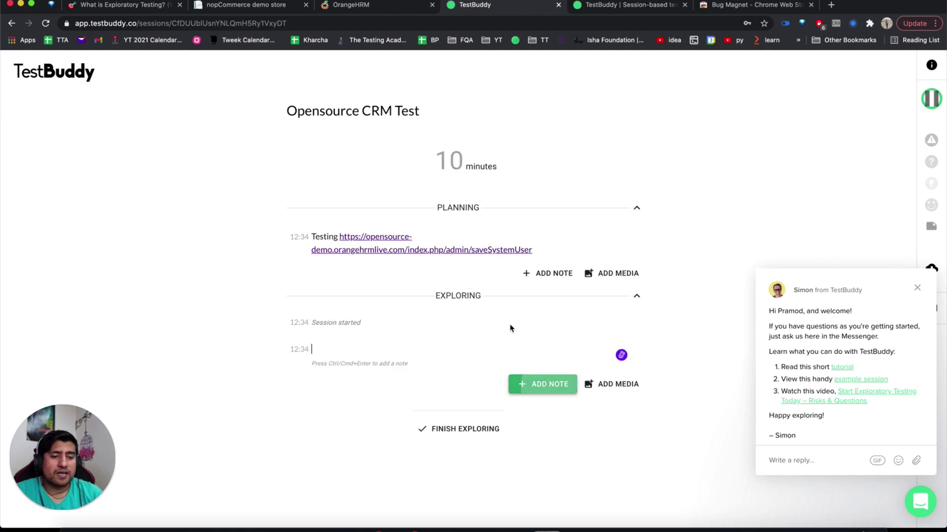
Inspect the User Role dropdown and select the form#frmSystemUser node in DevTools.
{"action": "left_click", "coordinate": [386, 9]}
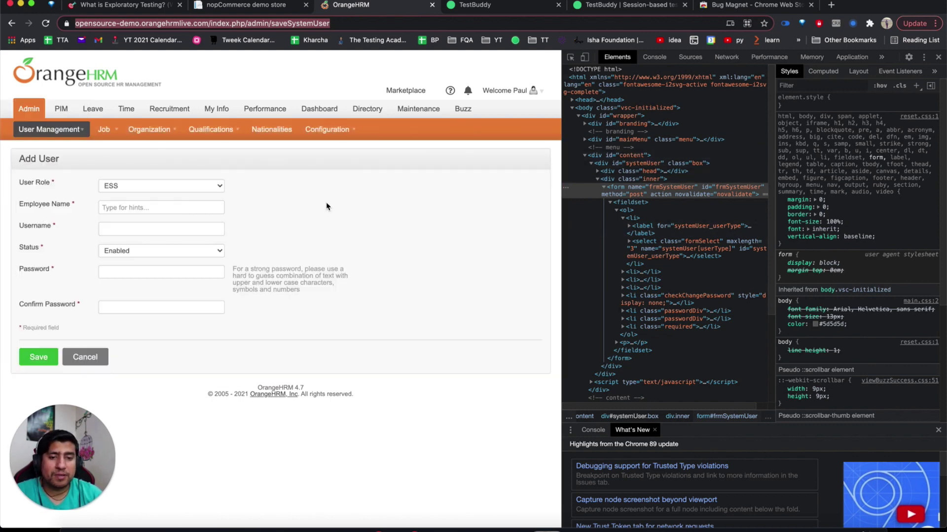
{"action": "key", "text": "super+shift+c"}
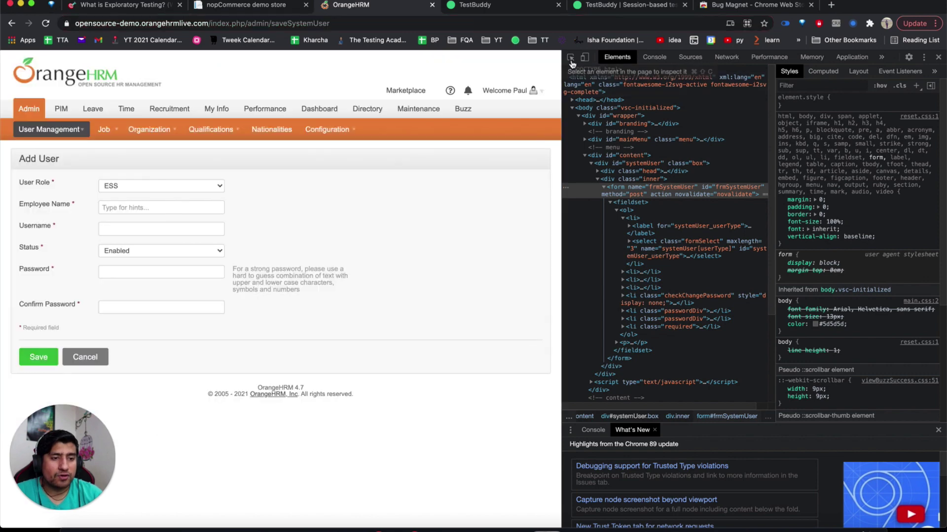
{"action": "left_click", "coordinate": [133, 183]}
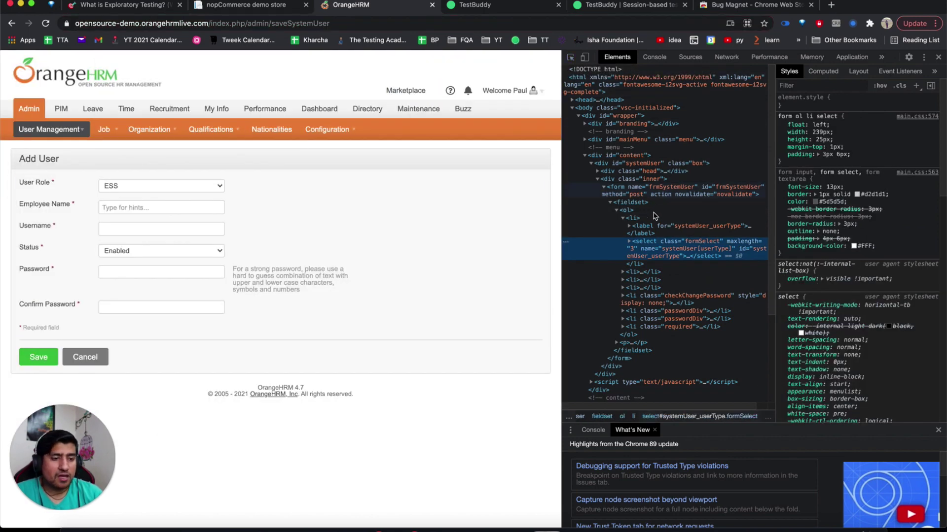
{"action": "left_click", "coordinate": [647, 194]}
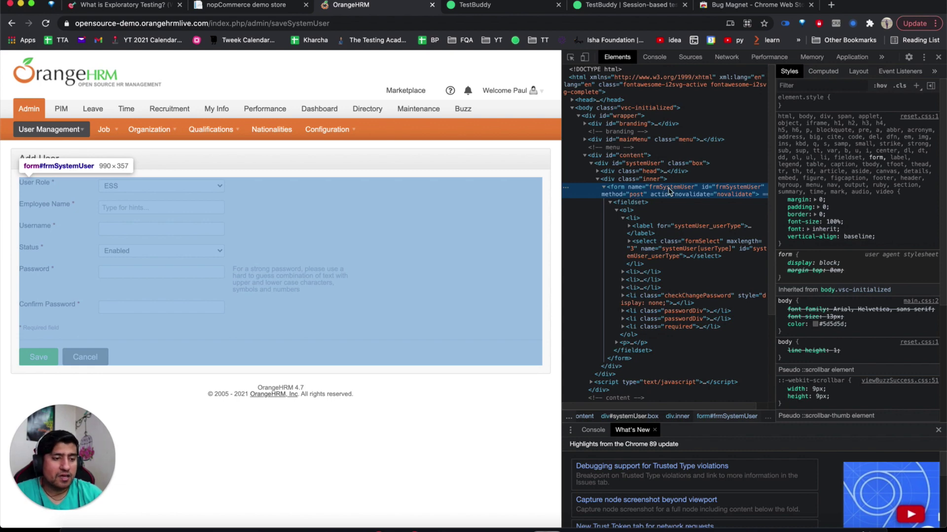
Type the exploring note 'Its a Form - name is frmSystemUser and it s POST call'.
{"action": "left_click", "coordinate": [543, 10]}
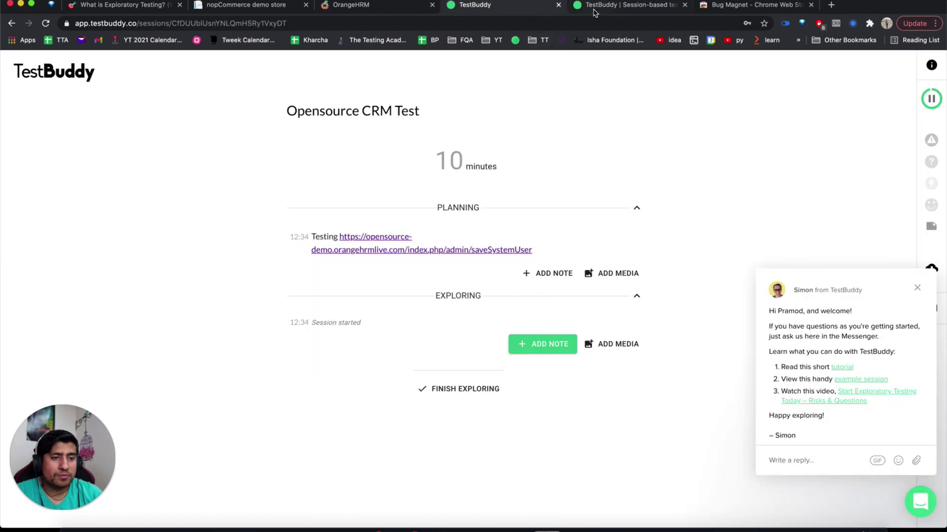
{"action": "left_click", "coordinate": [594, 11]}
{"action": "left_click", "coordinate": [526, 11]}
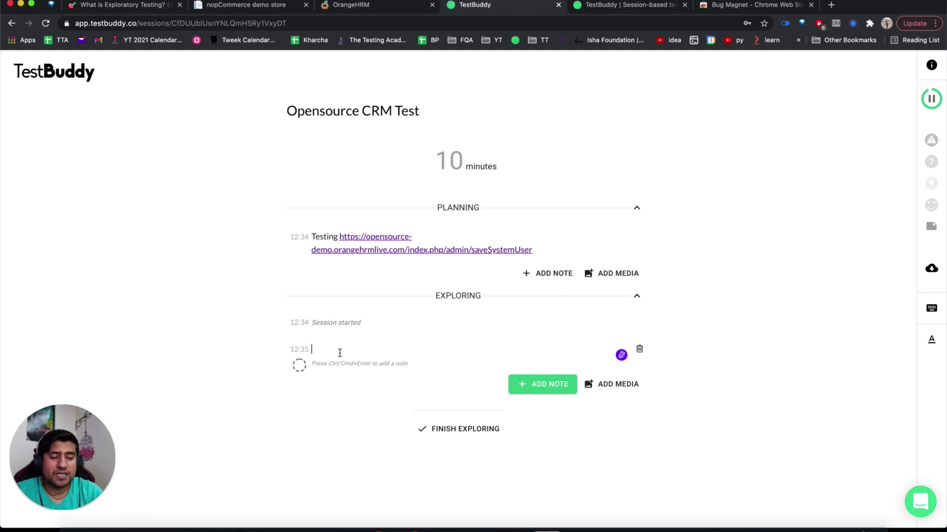
{"action": "type", "text": "It"}
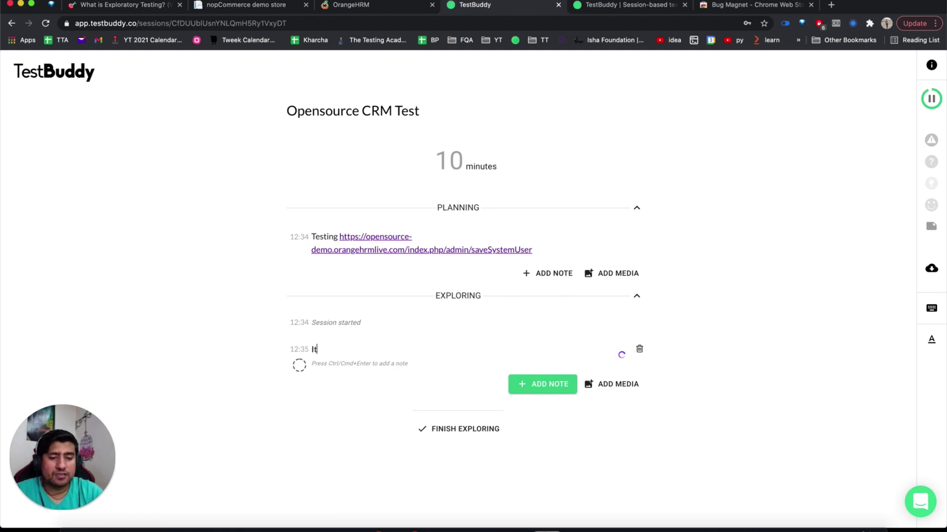
{"action": "type", "text": "s a Form -"}
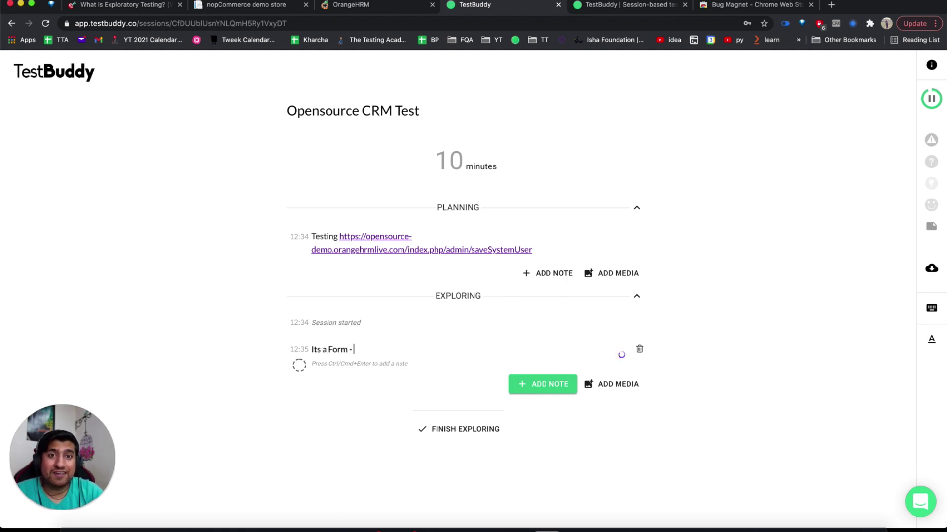
{"action": "key", "text": "super+v"}
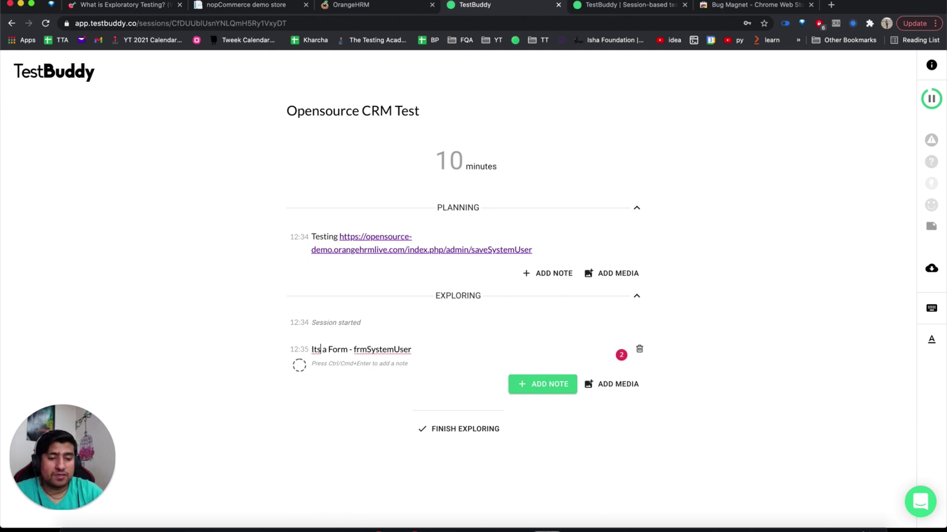
{"action": "type", "text": "name is"}
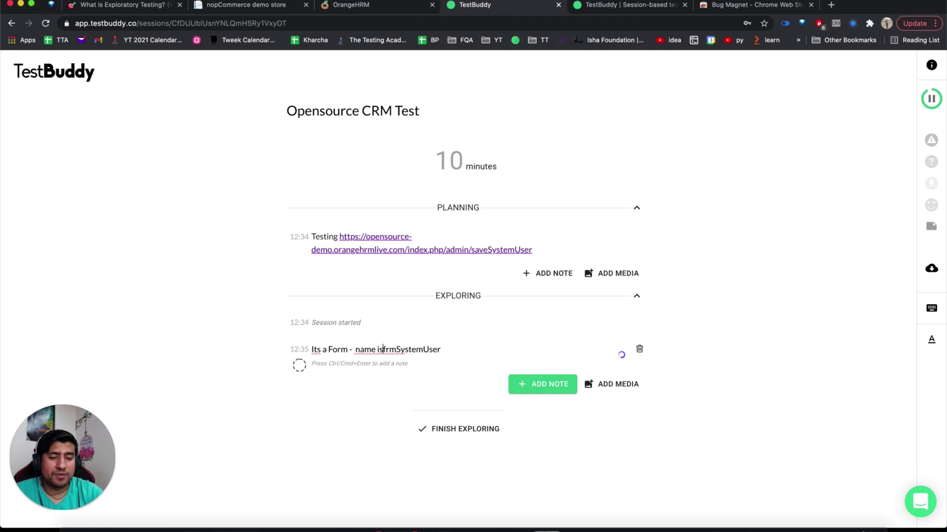
{"action": "key", "text": "End"}
{"action": "type", "text": "and"}
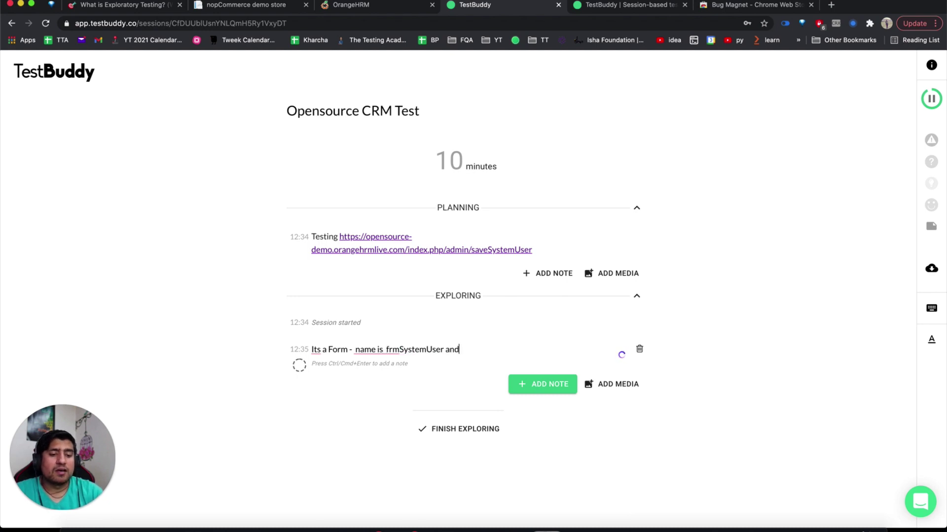
{"action": "type", "text": " it"}
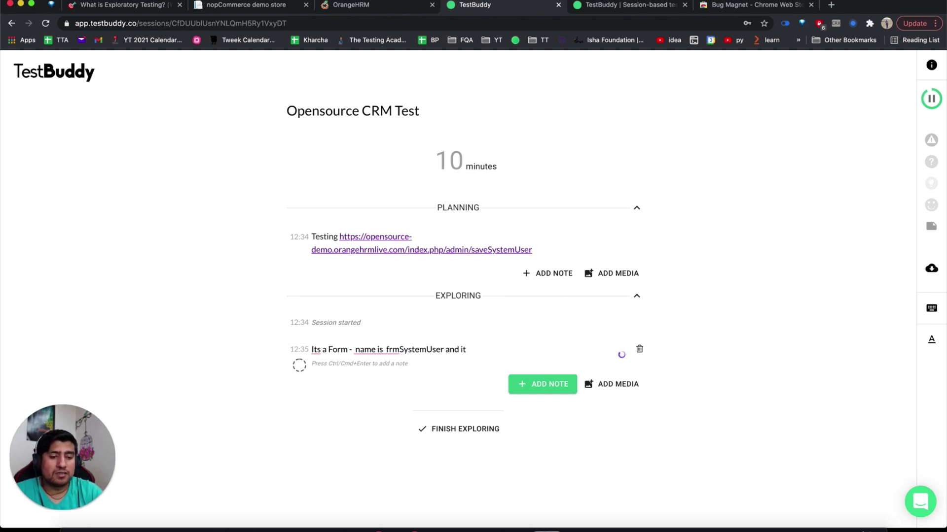
{"action": "type", "text": " s POST call"}
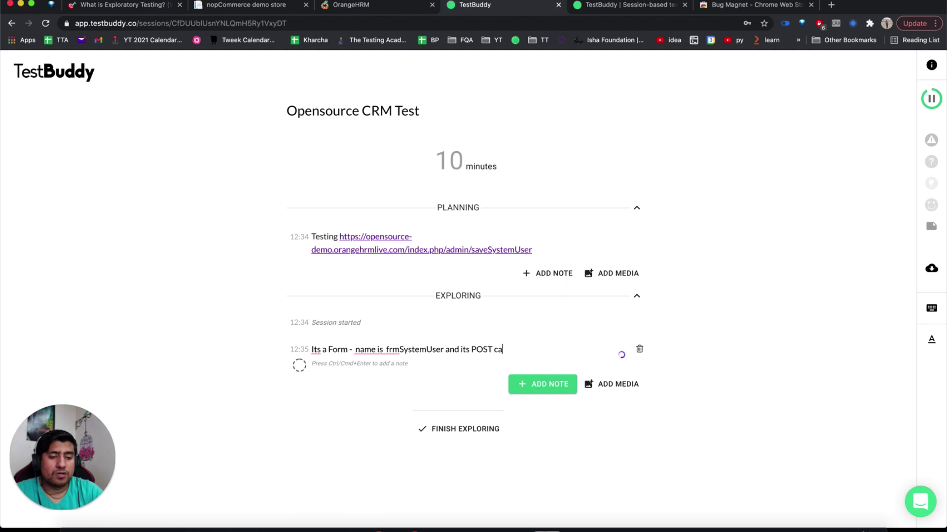
Enter the unknown name 'dasdas' in Employee Name and select the 'Employee does not exist' error.
{"action": "left_click", "coordinate": [331, 8]}
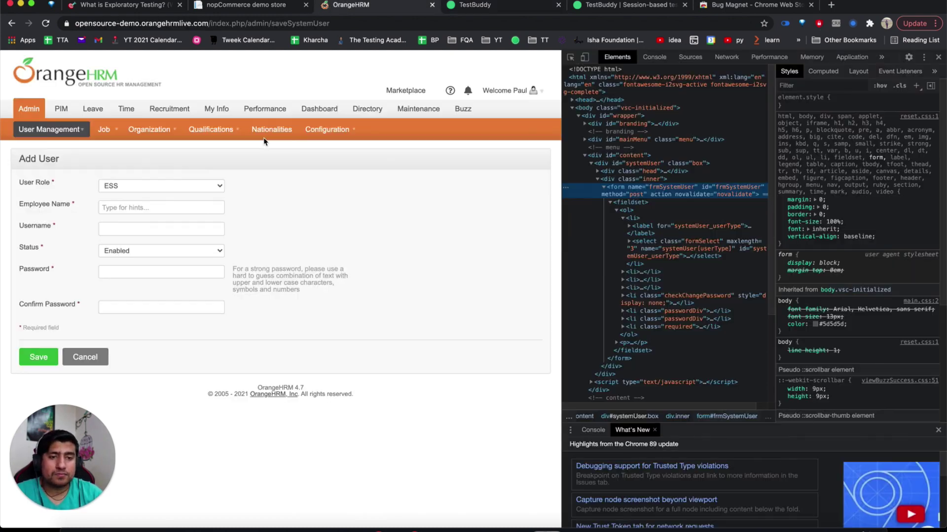
{"action": "left_click", "coordinate": [184, 208]}
{"action": "type", "text": "dasdasd"}
{"action": "key", "text": "super+a"}
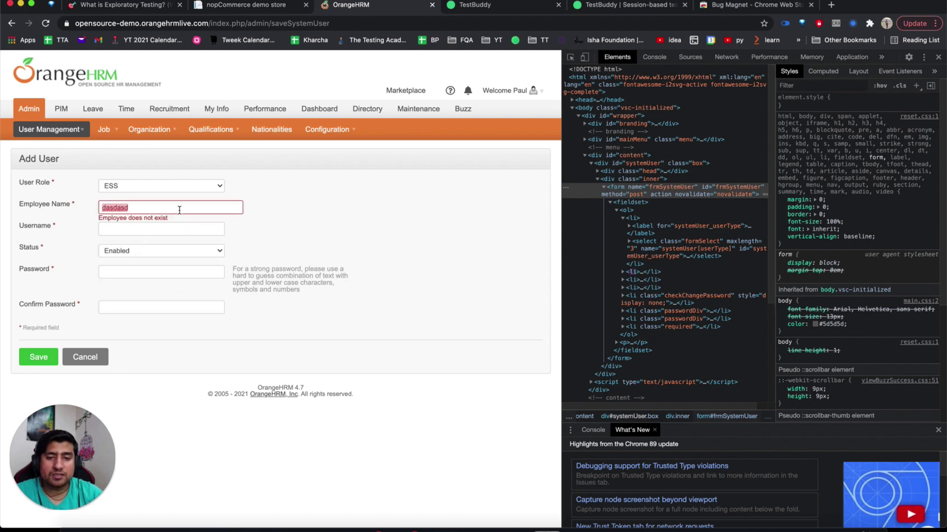
{"action": "key", "text": "BackSpace"}
{"action": "key", "text": "super+d"}
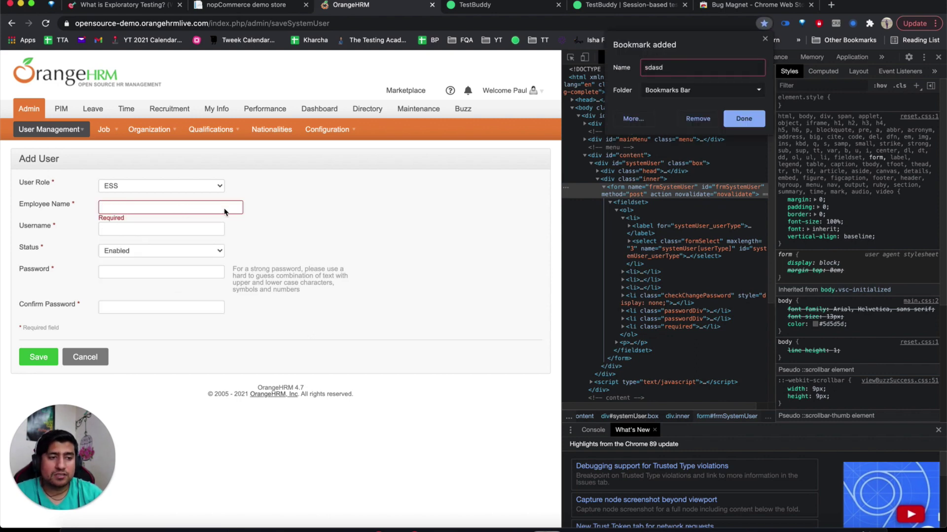
{"action": "key", "text": "Escape"}
{"action": "type", "text": "dasdas"}
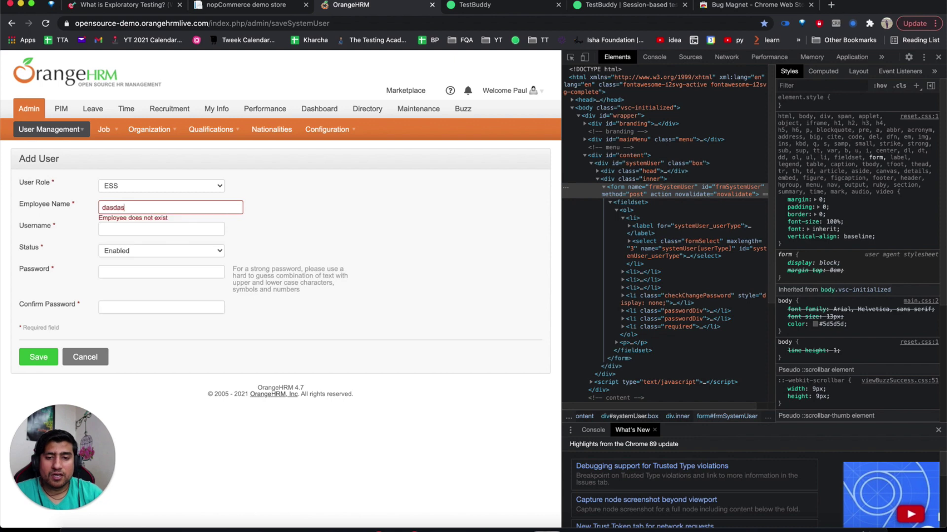
{"action": "triple_click", "coordinate": [150, 220]}
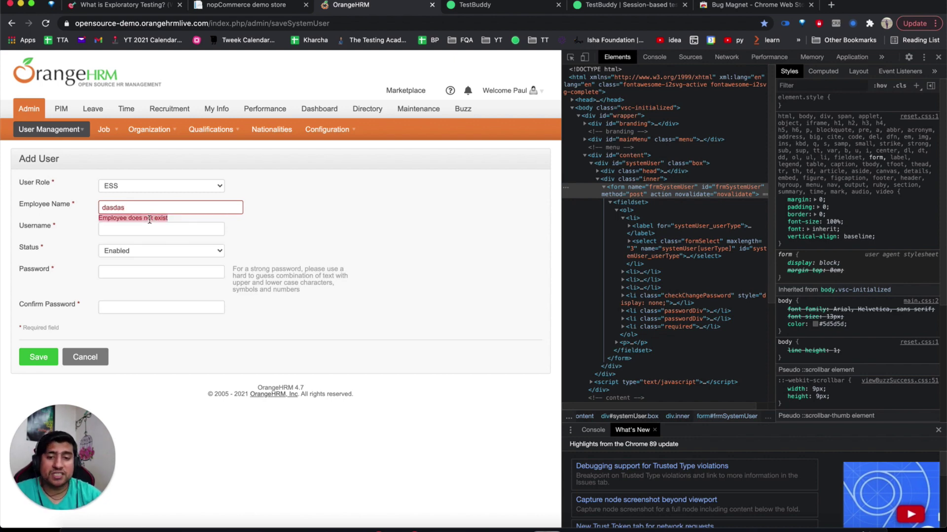
Replace the invalid name with an existing employee from the autocomplete suggestions.
{"action": "double_click", "coordinate": [144, 207]}
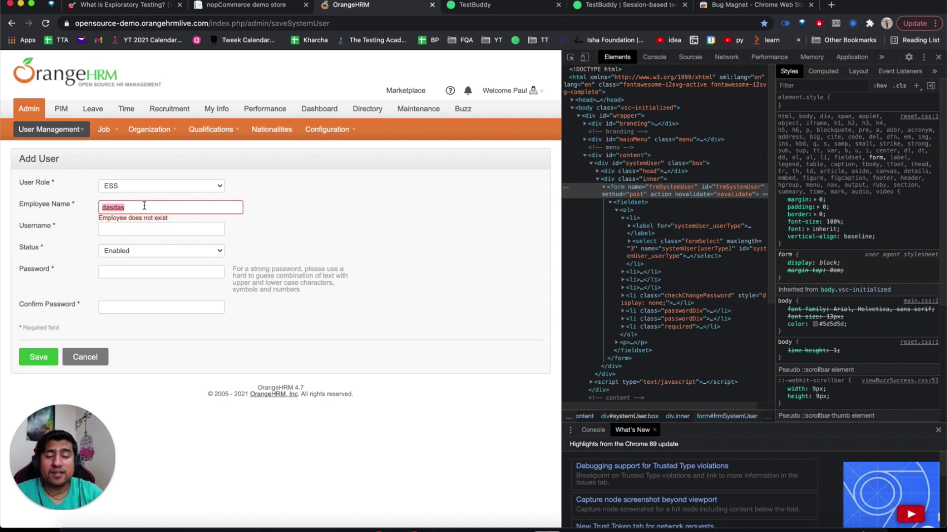
{"action": "key", "text": "BackSpace"}
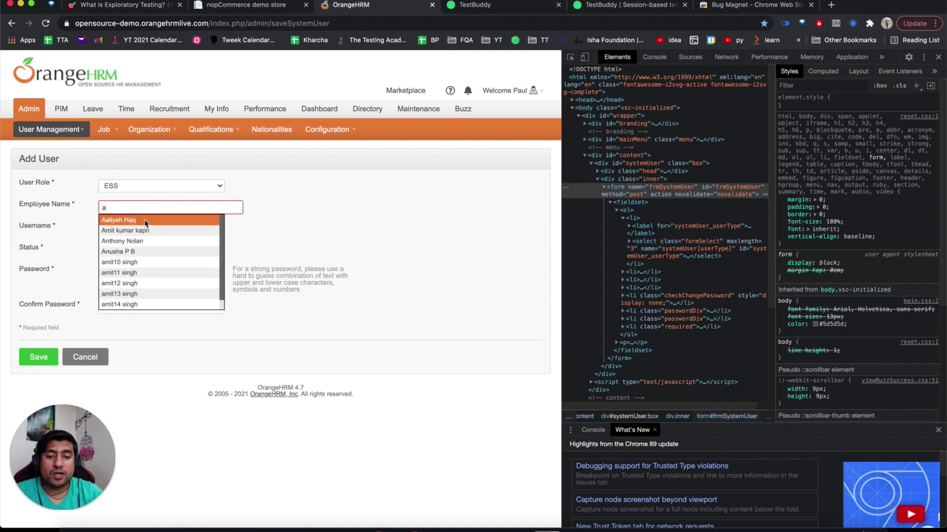
{"action": "left_click", "coordinate": [146, 222]}
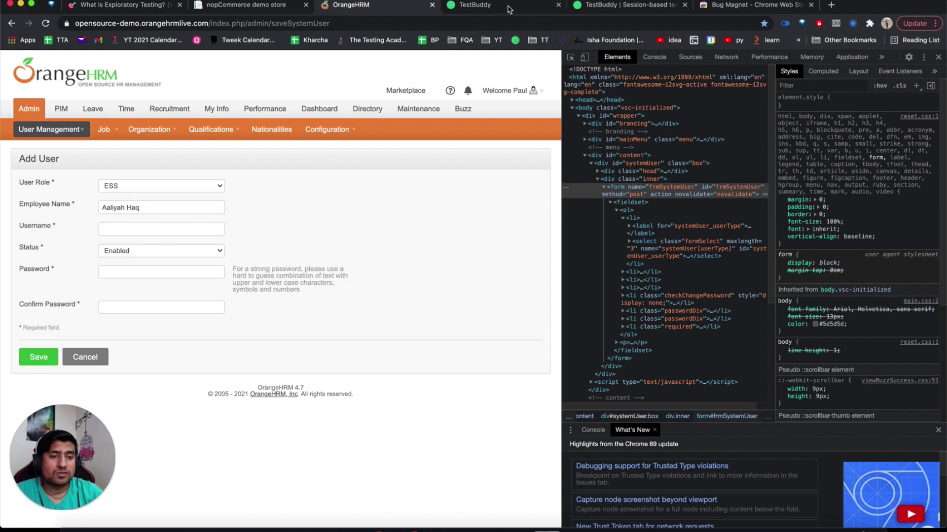
{"action": "left_click", "coordinate": [473, 5]}
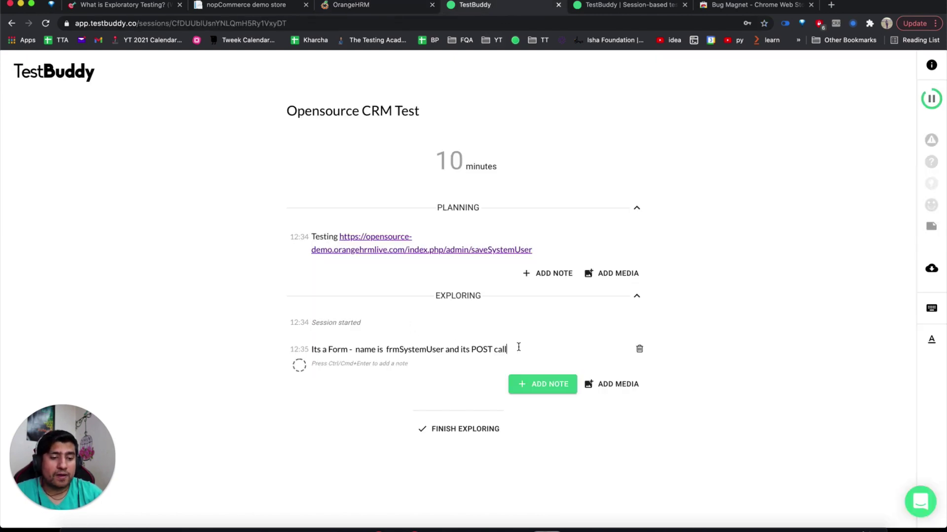
Add the note 'Employee must exist and non exist employee gives error' and attach the 30 Days of API Testing image.
{"action": "left_click", "coordinate": [543, 384]}
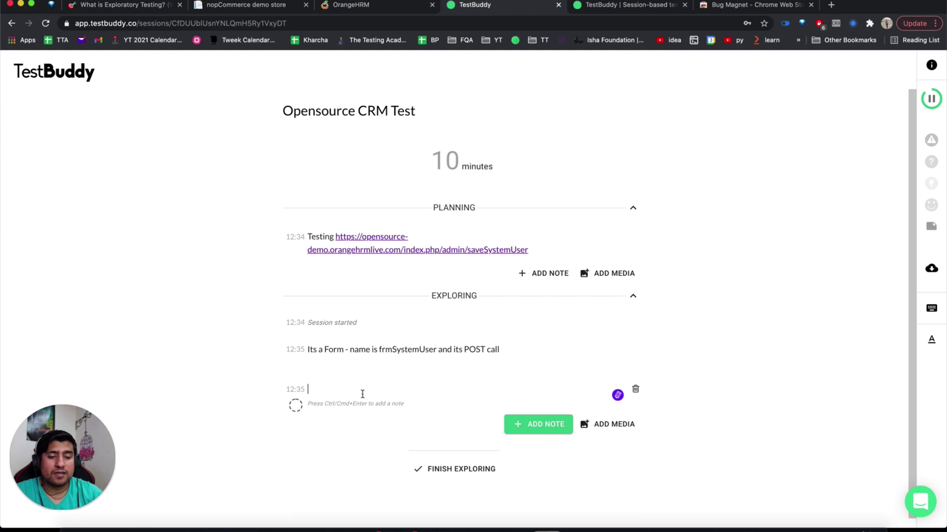
{"action": "type", "text": "Empl"}
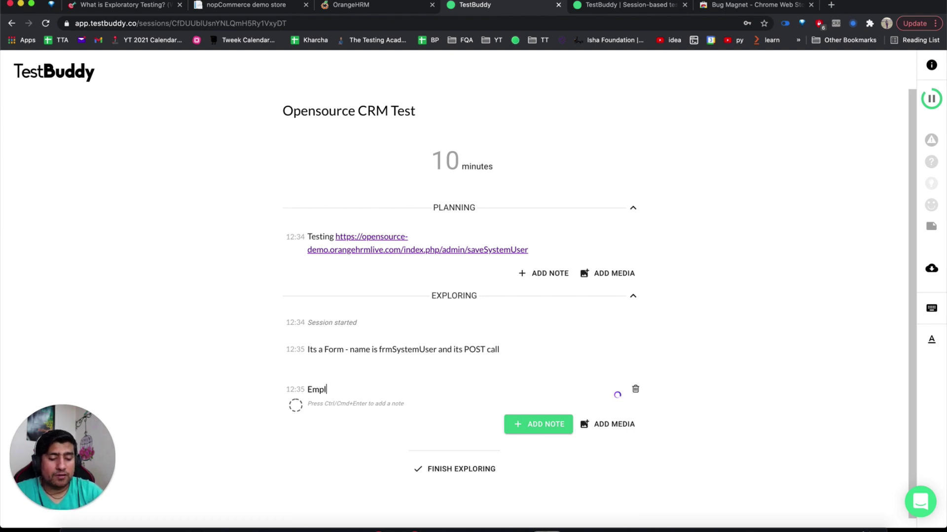
{"action": "type", "text": "oyee must exis"}
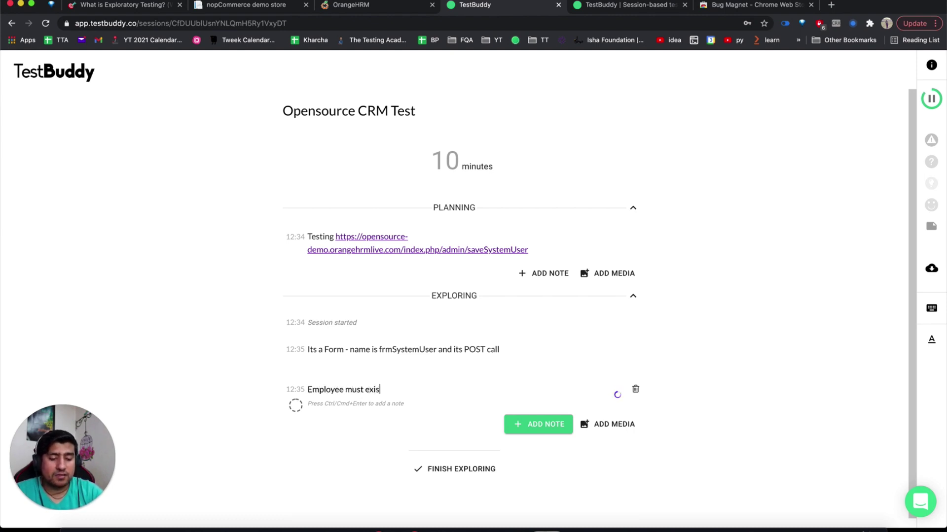
{"action": "type", "text": "t and non"}
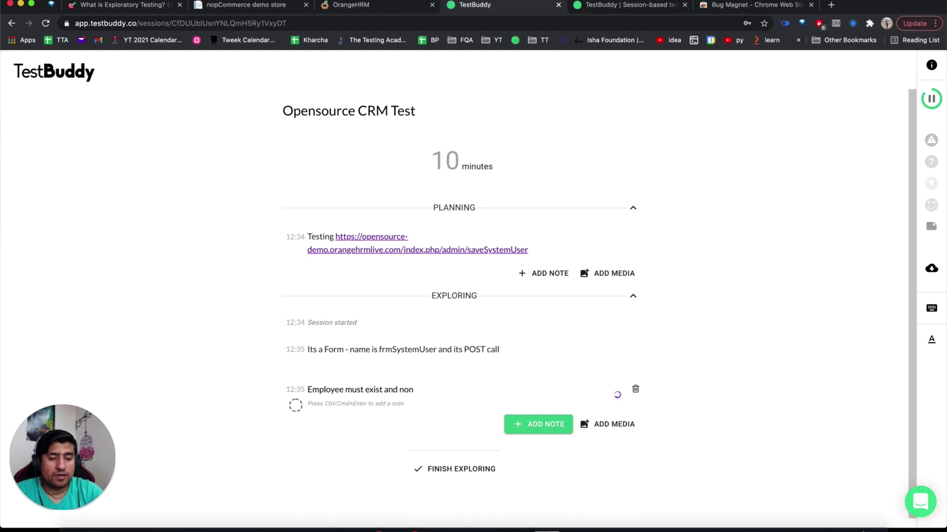
{"action": "type", "text": " exist "}
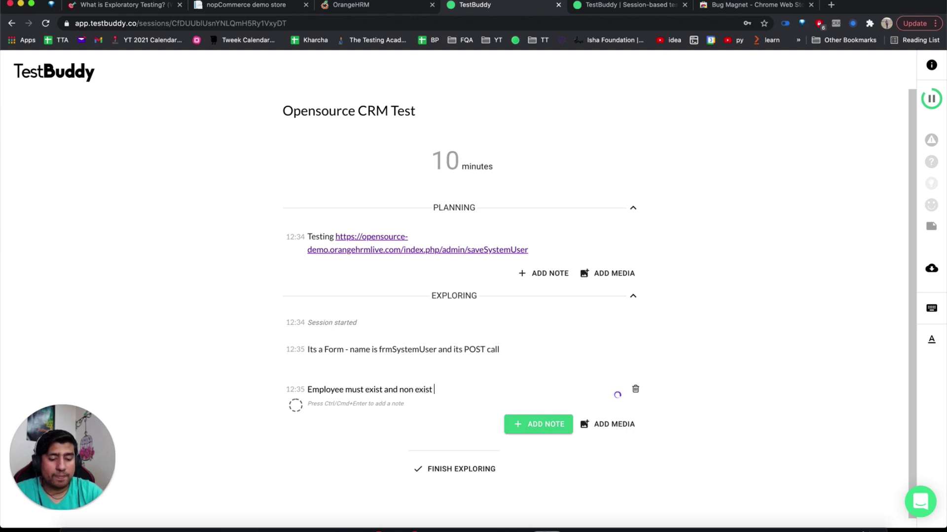
{"action": "type", "text": "employee"}
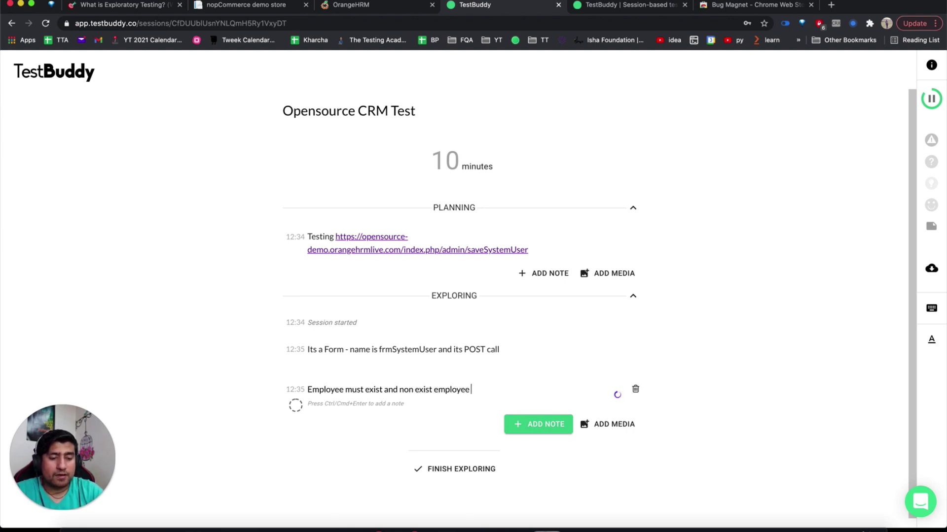
{"action": "type", "text": " gives error"}
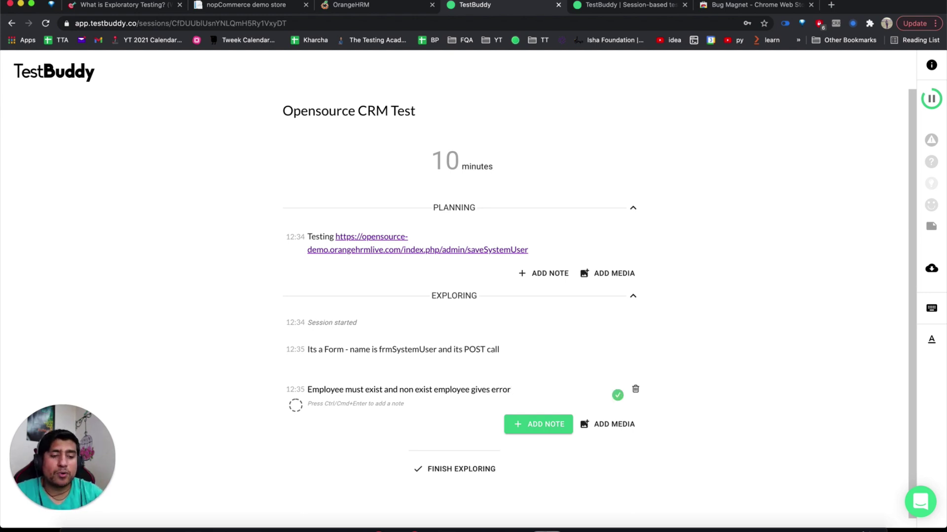
{"action": "left_click", "coordinate": [587, 433]}
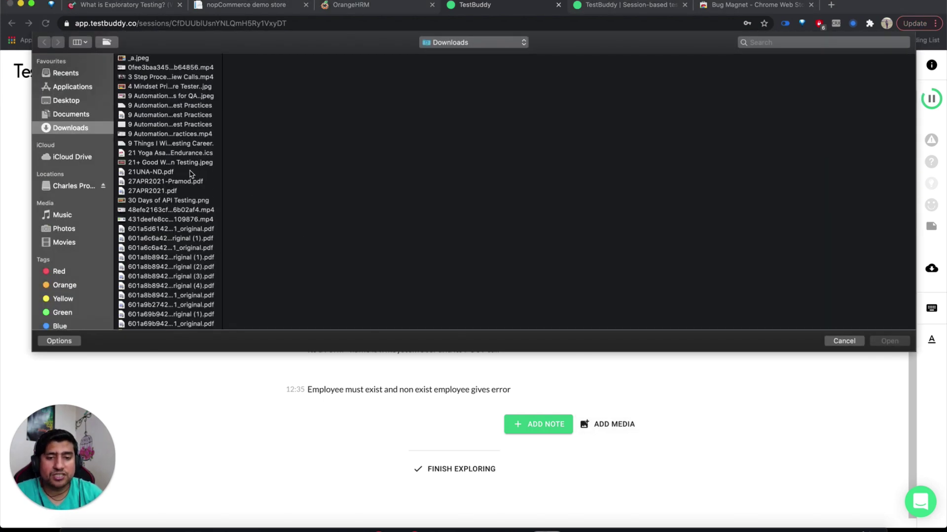
{"action": "double_click", "coordinate": [168, 200]}
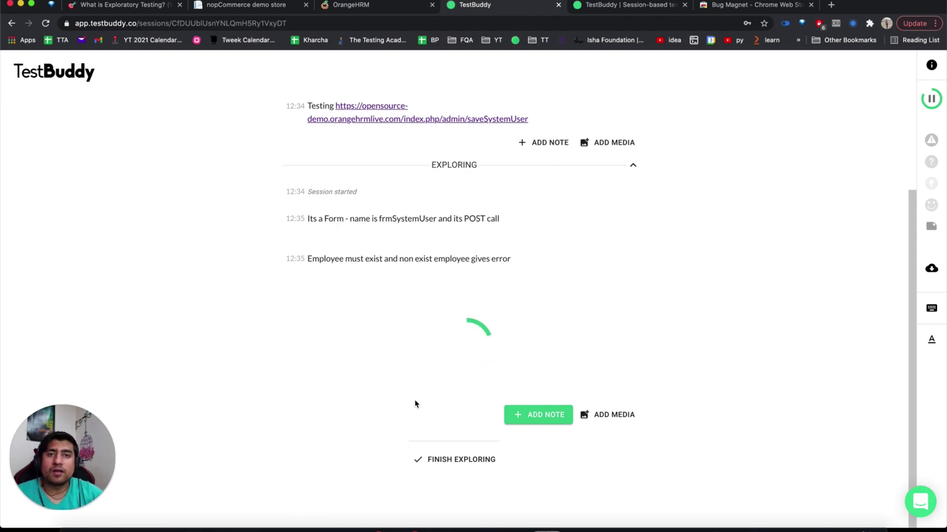
{"action": "scroll", "coordinate": [415, 403], "scroll_direction": "up", "scroll_amount": 2}
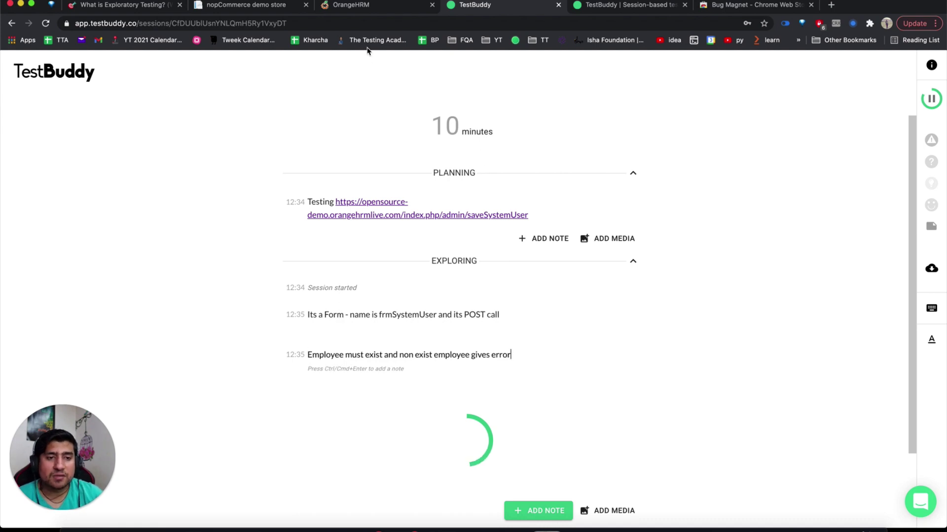
{"action": "left_click", "coordinate": [369, 10]}
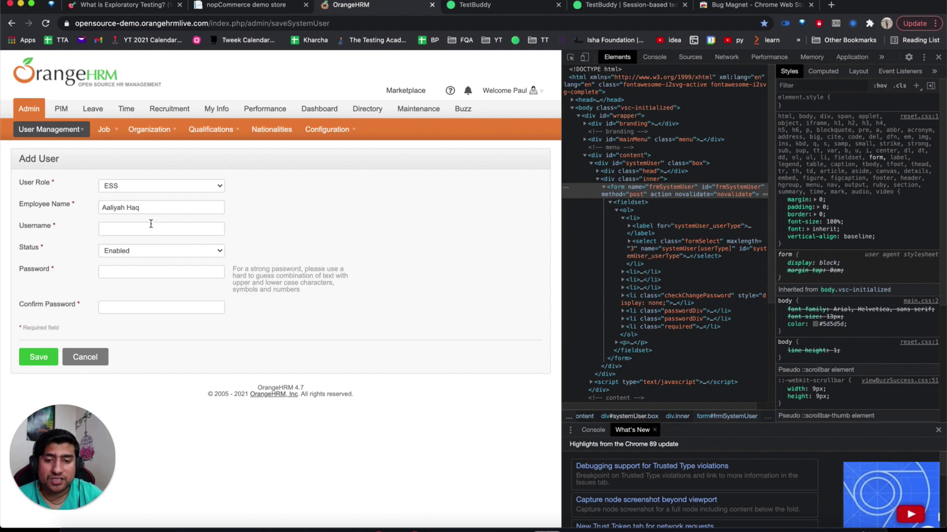
Fill Username with a long repeated-letter string, inspecting the Username input's markup.
{"action": "left_click", "coordinate": [133, 228]}
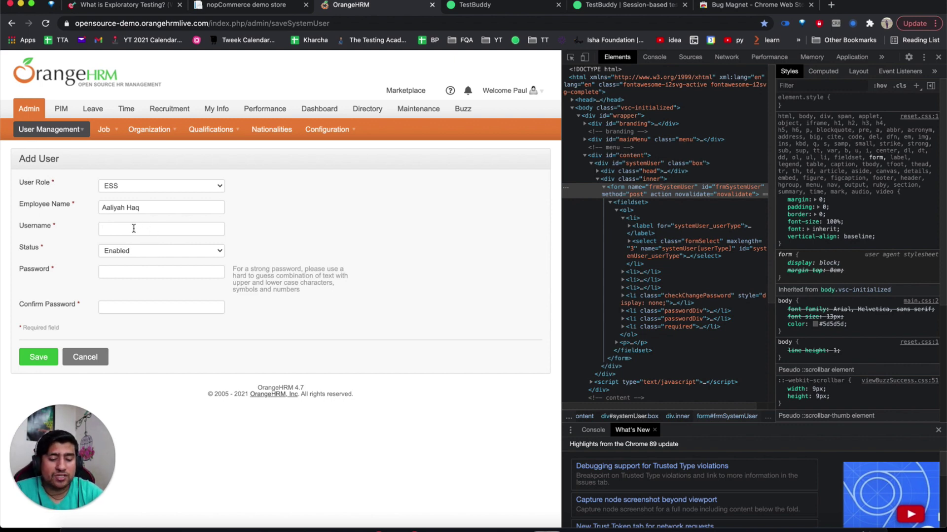
{"action": "type", "text": "asdf"}
{"action": "key", "text": "BackSpace"}
{"action": "key", "text": "BackSpace"}
{"action": "key", "text": "BackSpace"}
{"action": "key", "text": "BackSpace"}
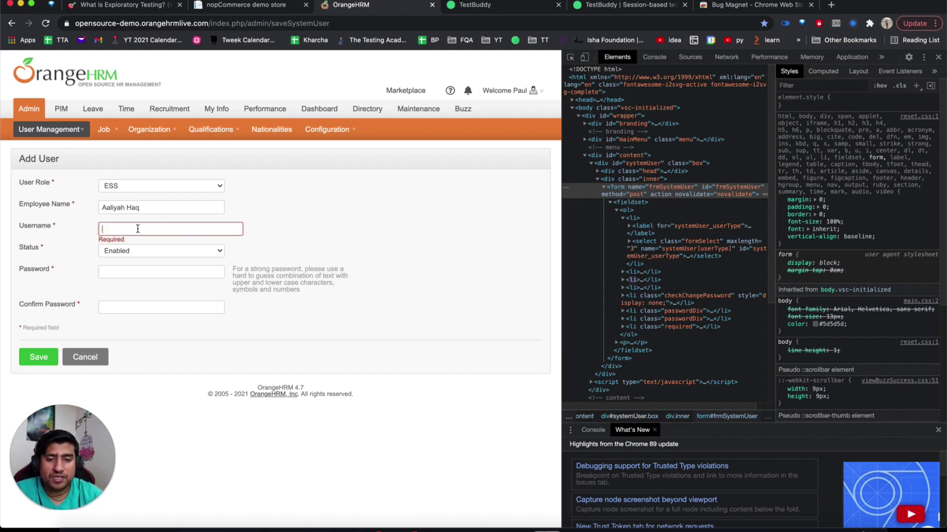
{"action": "type", "text": "a"}
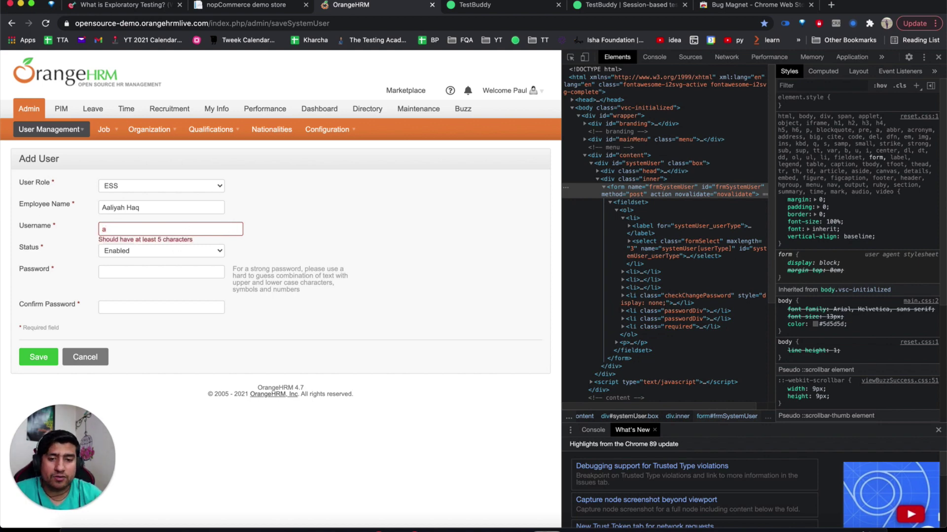
{"action": "type", "text": "asdasdasdasdasdaadsdasdasdad"}
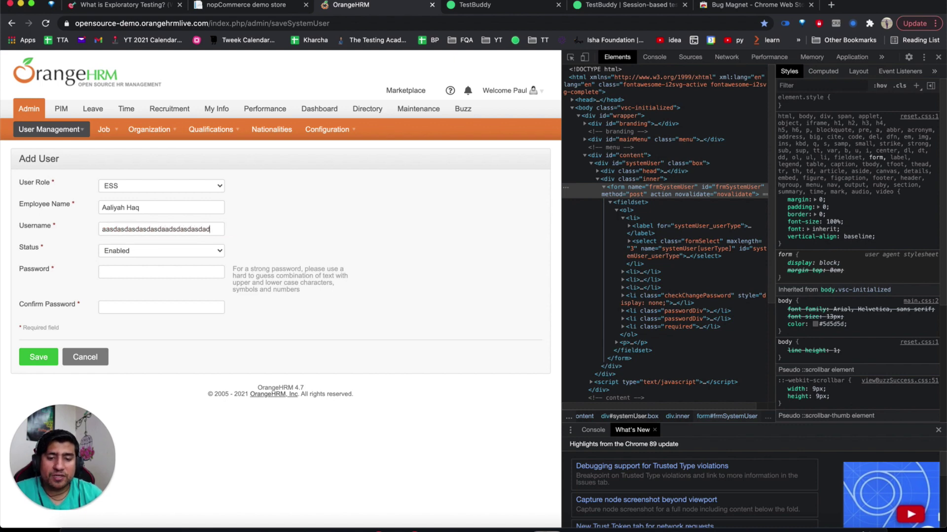
{"action": "key", "text": "super+a"}
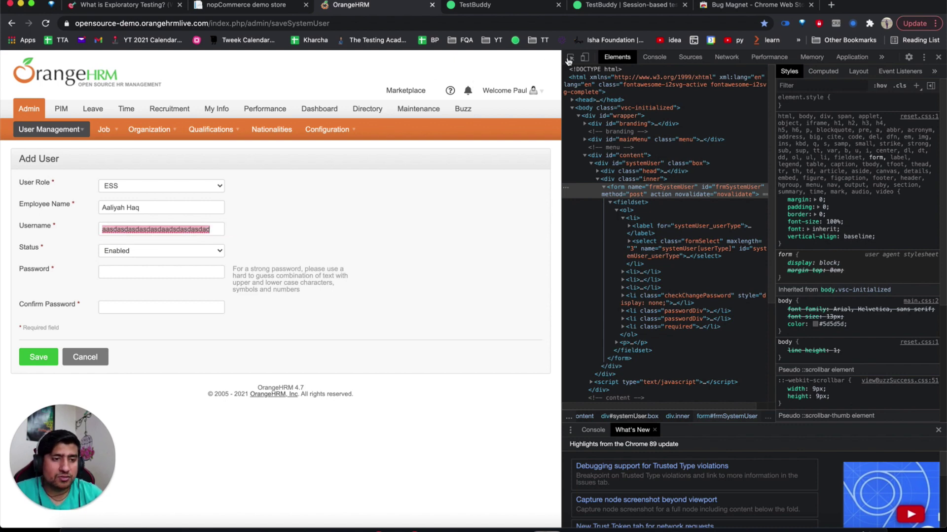
{"action": "key", "text": "super+shift+c"}
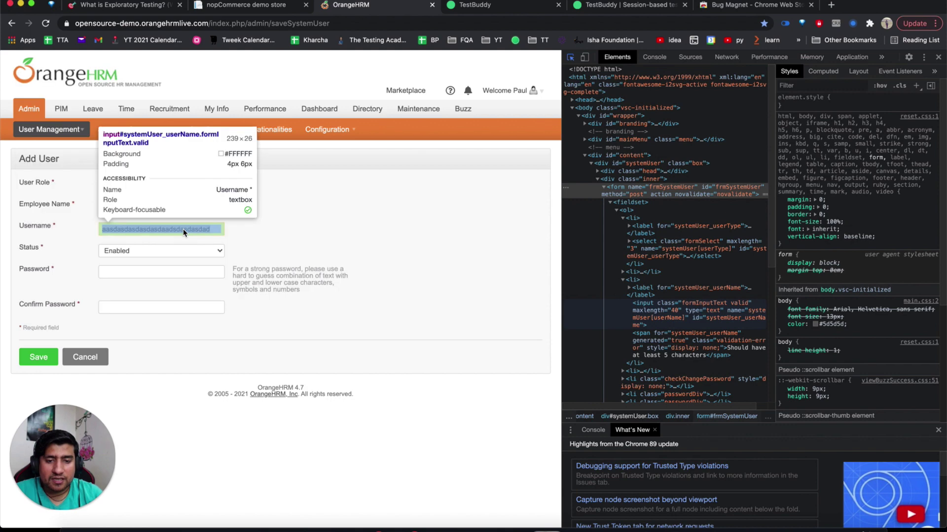
{"action": "left_click", "coordinate": [183, 229]}
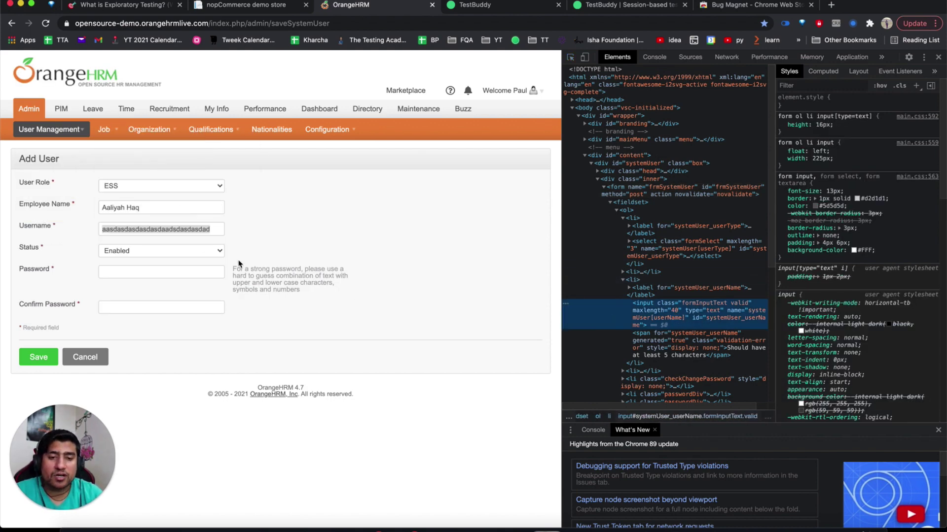
{"action": "left_click", "coordinate": [204, 230]}
{"action": "double_click", "coordinate": [203, 229]}
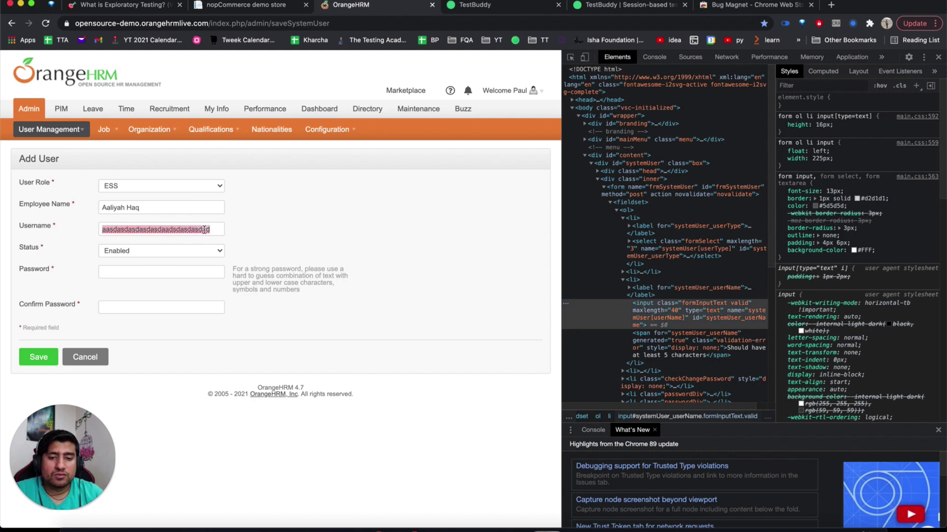
{"action": "key", "text": "ctrl+v"}
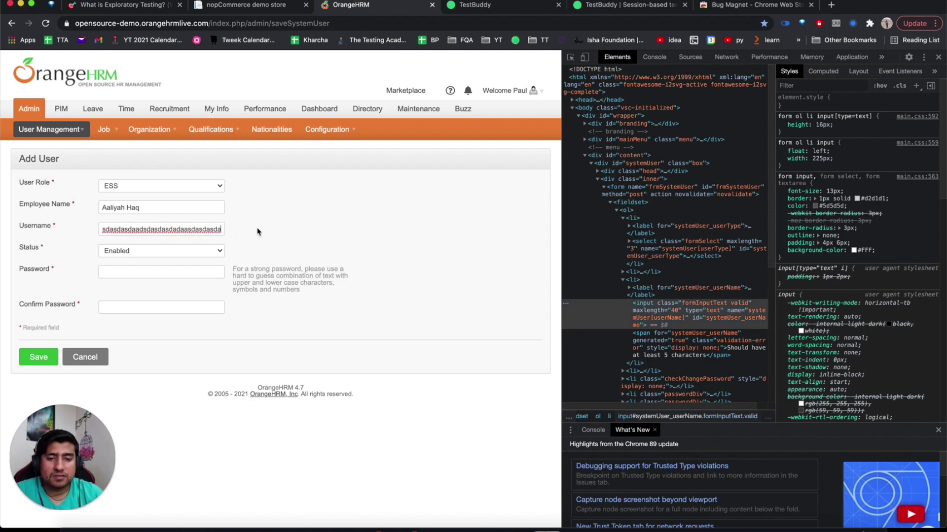
Fill both password fields with the browser's suggested password and save the user.
{"action": "key", "text": "Tab"}
{"action": "key", "text": "Tab"}
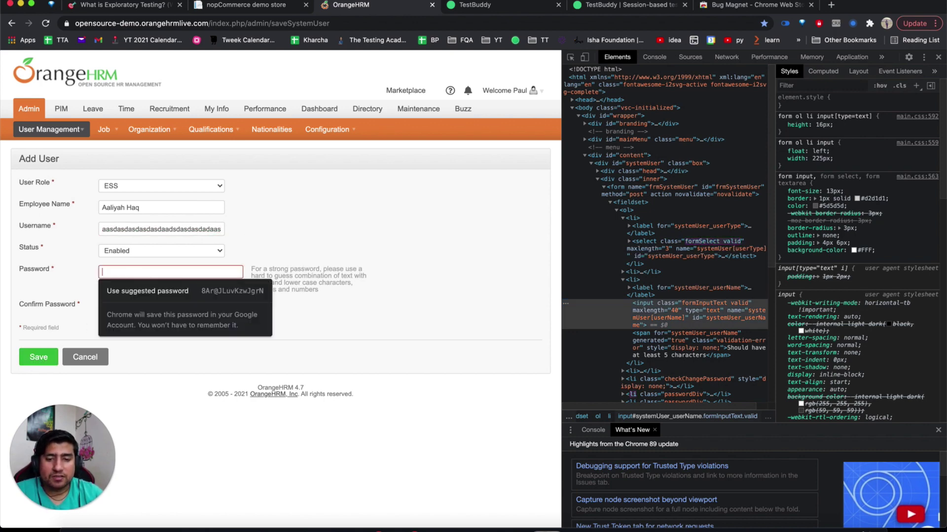
{"action": "type", "text": "a"}
{"action": "key", "text": "BackSpace"}
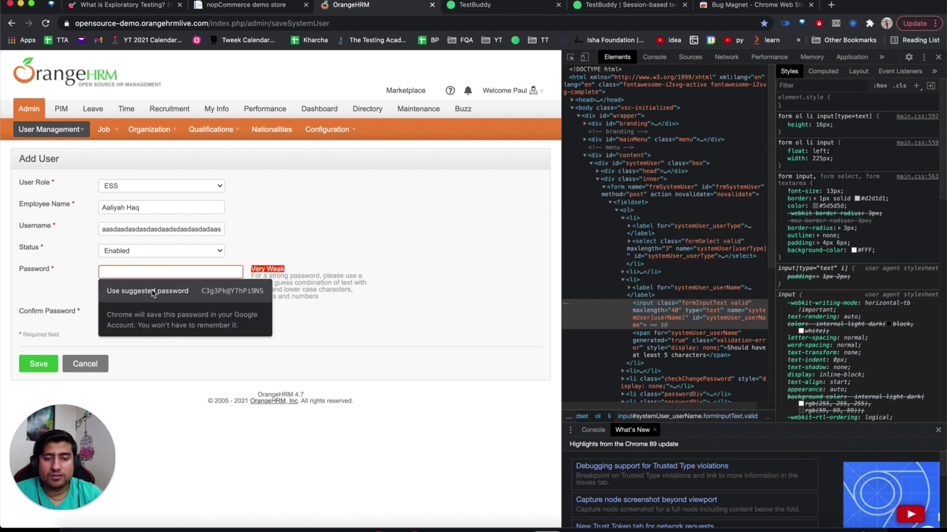
{"action": "left_click", "coordinate": [153, 293]}
{"action": "left_click", "coordinate": [49, 365]}
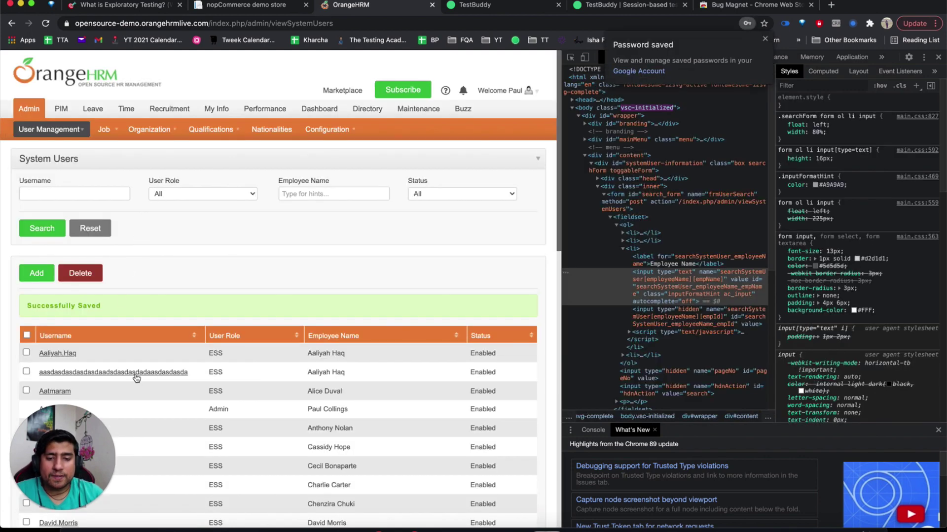
Open a blank Add User form from System Users with DevTools shown alongside.
{"action": "left_click", "coordinate": [48, 276]}
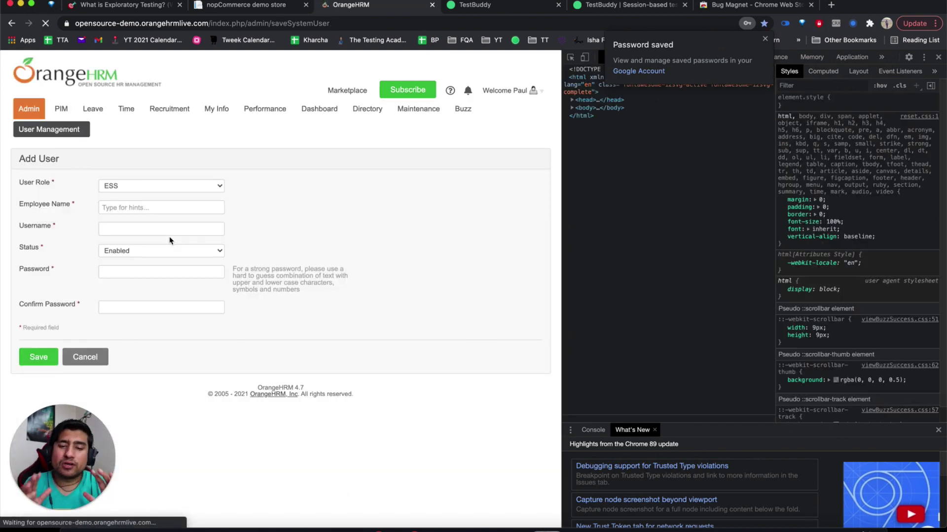
{"action": "left_click", "coordinate": [108, 511]}
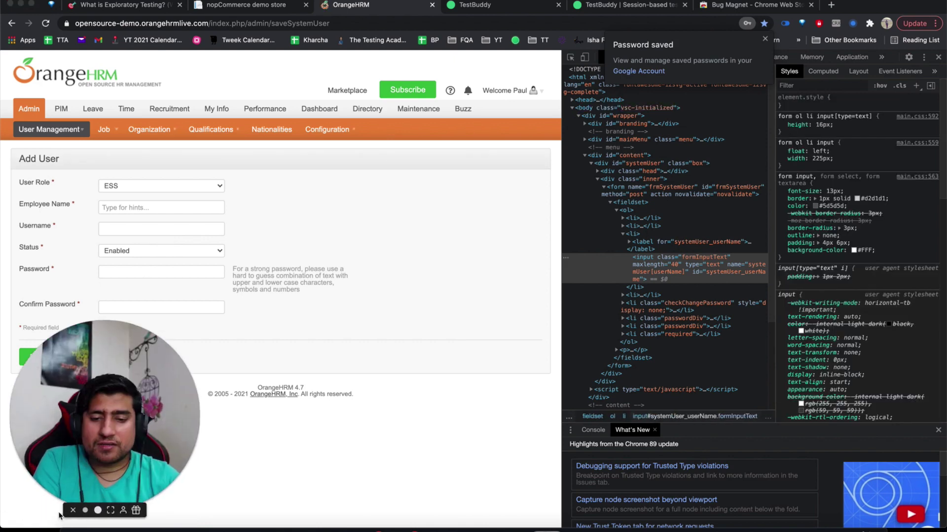
{"action": "left_click_drag", "start_coordinate": [133, 443], "coordinate": [266, 201]}
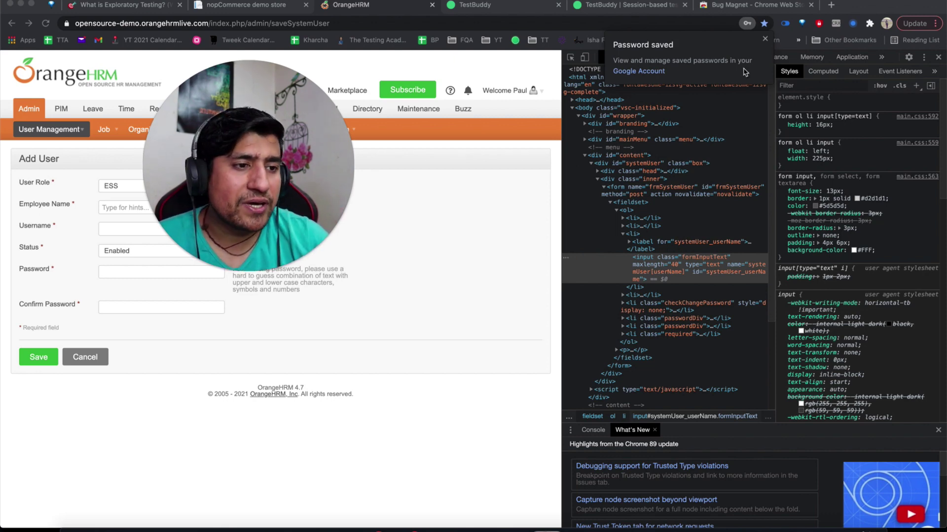
With DevTools on Network, fill Employee Name, a unique 'qq'-suffixed username and a generated password.
{"action": "left_click", "coordinate": [727, 57]}
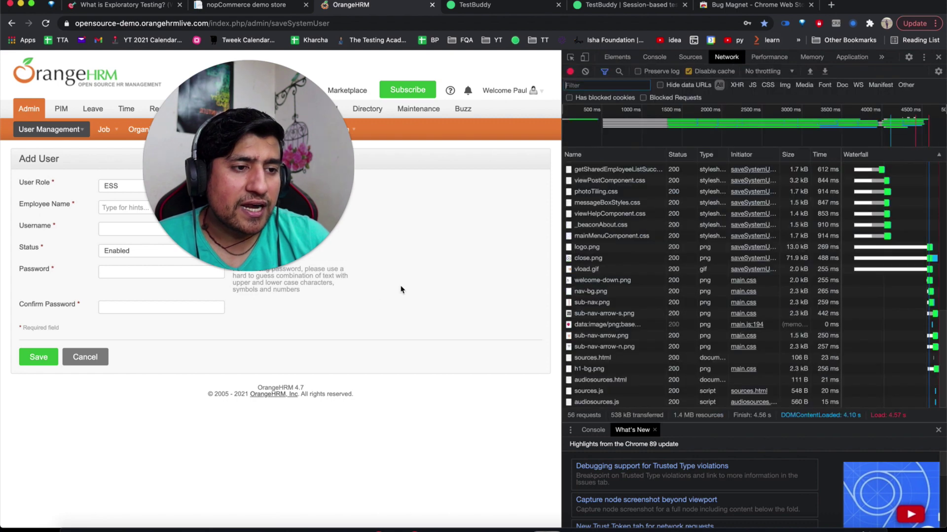
{"action": "left_click", "coordinate": [121, 207]}
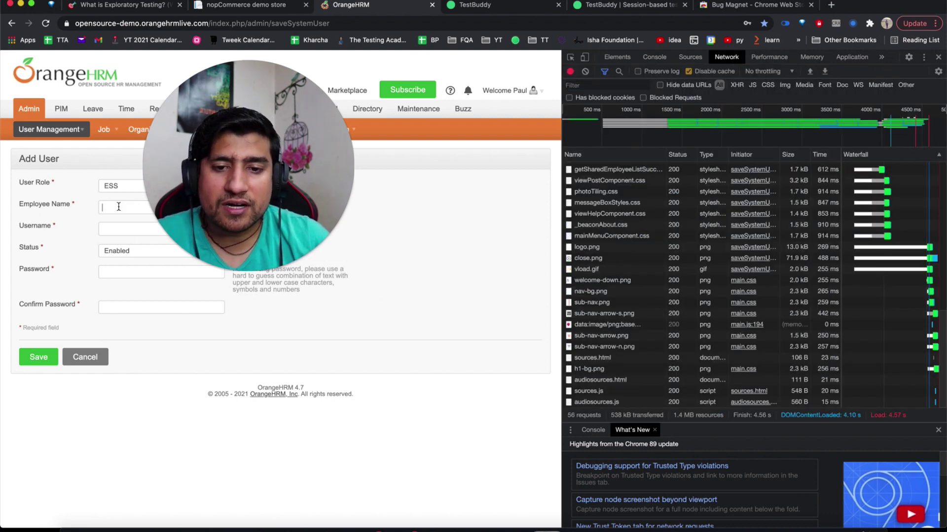
{"action": "type", "text": "Aaliyah Haq"}
{"action": "left_click", "coordinate": [119, 225]}
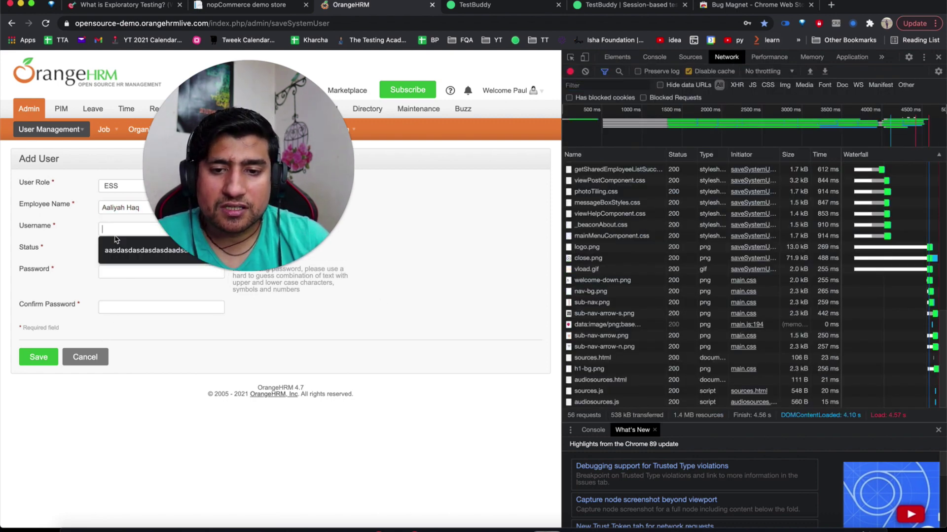
{"action": "key", "text": "Down"}
{"action": "key", "text": "Return"}
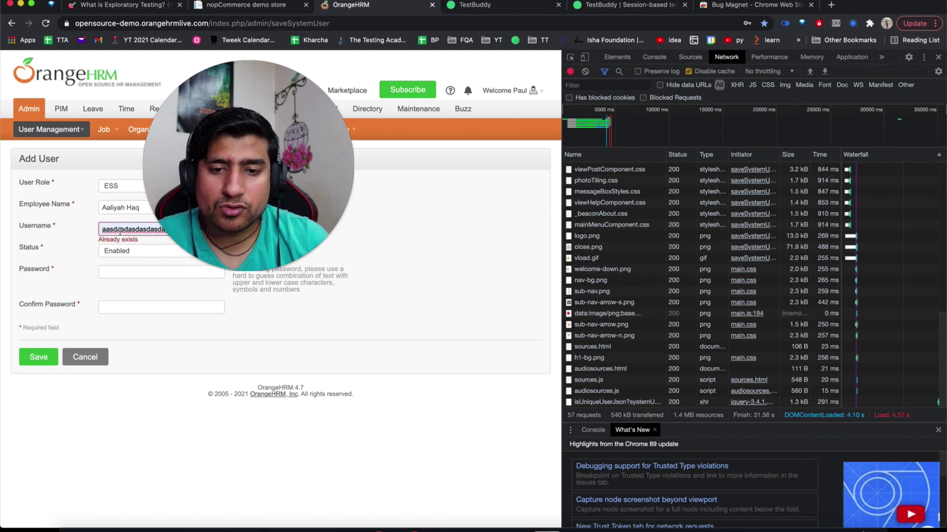
{"action": "left_click", "coordinate": [101, 272]}
{"action": "left_click", "coordinate": [123, 324]}
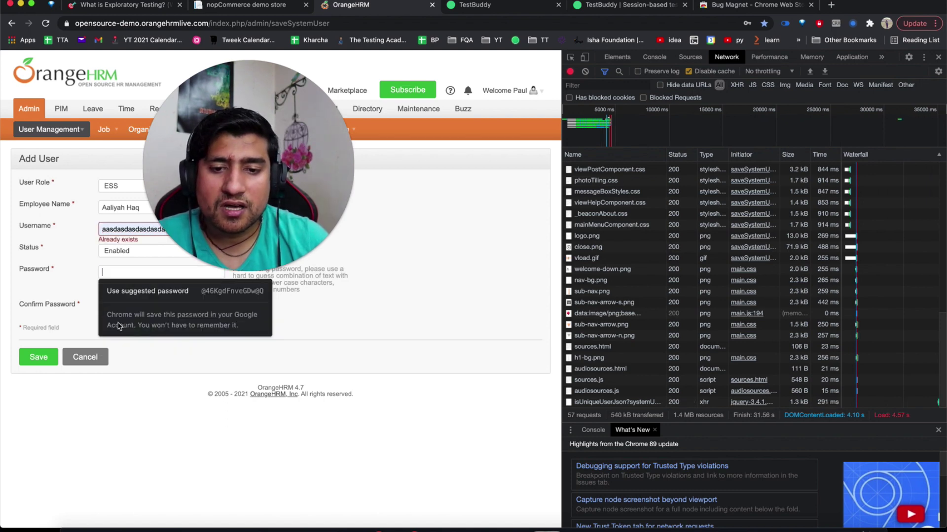
{"action": "left_click", "coordinate": [134, 290]}
{"action": "left_click", "coordinate": [104, 228]}
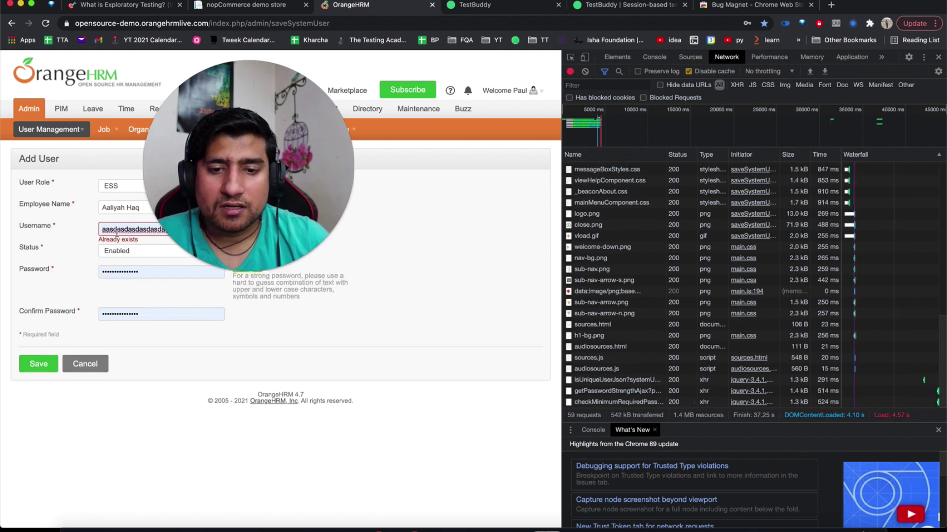
{"action": "type", "text": "qqq"}
{"action": "left_click", "coordinate": [69, 265]}
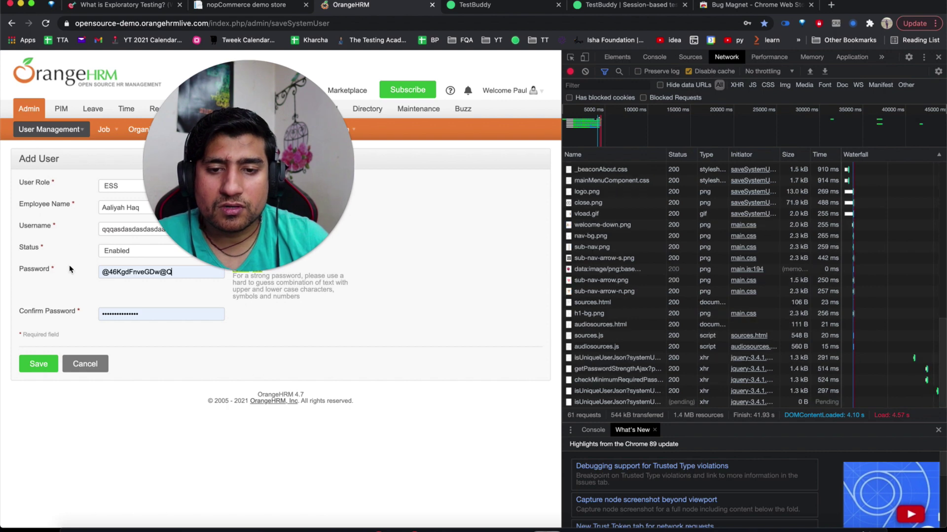
Save the user and view the saveSystemUser request's Form Data, filtering Network by 'sav'.
{"action": "left_click", "coordinate": [38, 365]}
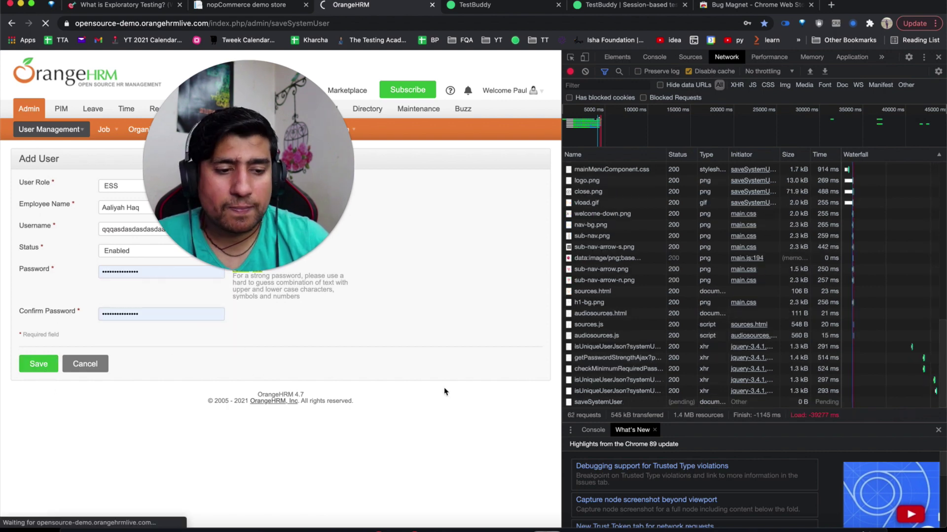
{"action": "left_click", "coordinate": [616, 392]}
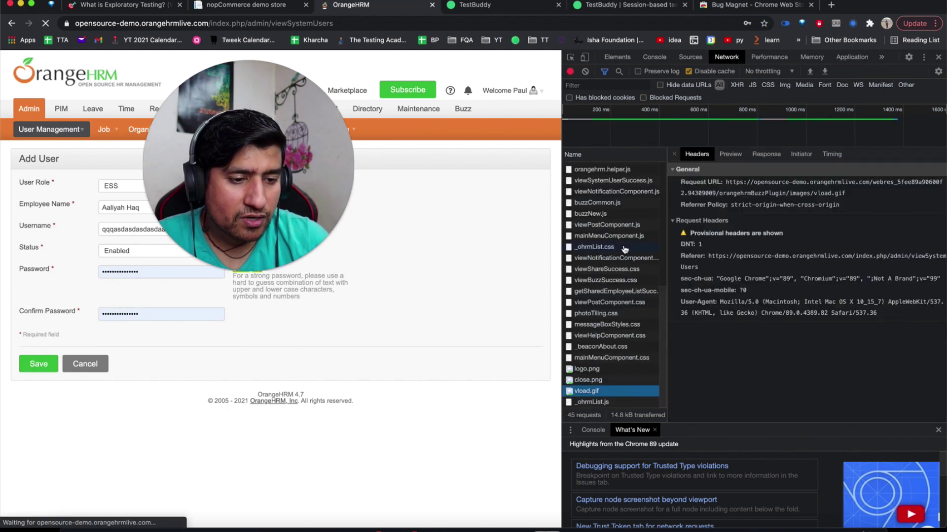
{"action": "scroll", "coordinate": [624, 249], "scroll_direction": "up", "scroll_amount": 3}
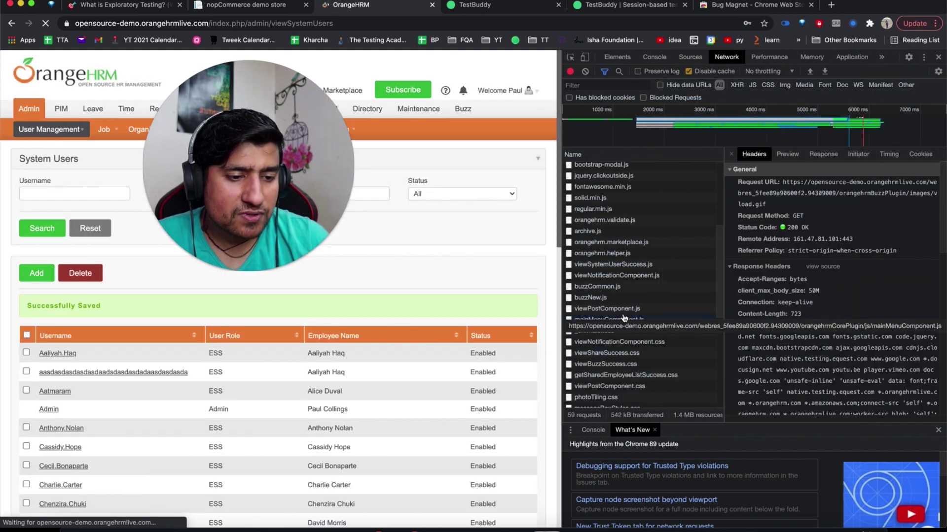
{"action": "left_click", "coordinate": [599, 85]}
{"action": "type", "text": "save"}
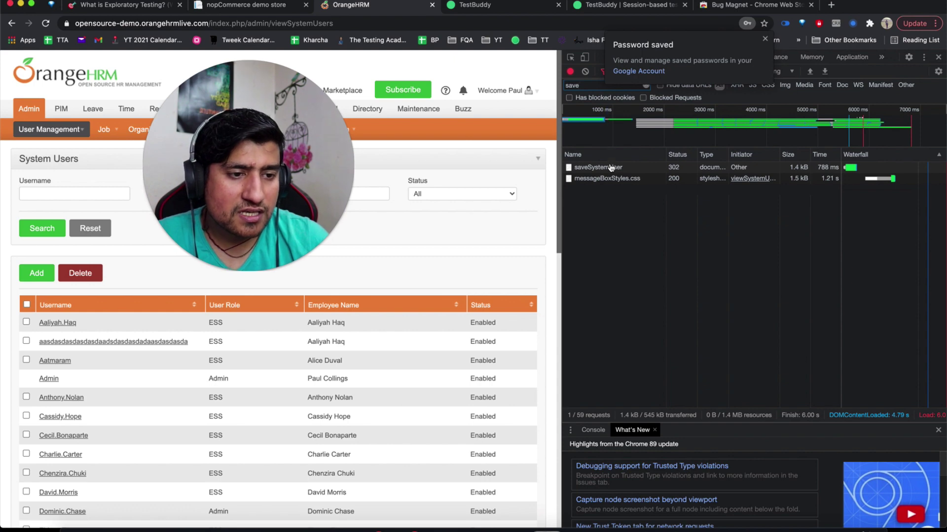
{"action": "left_click", "coordinate": [610, 168]}
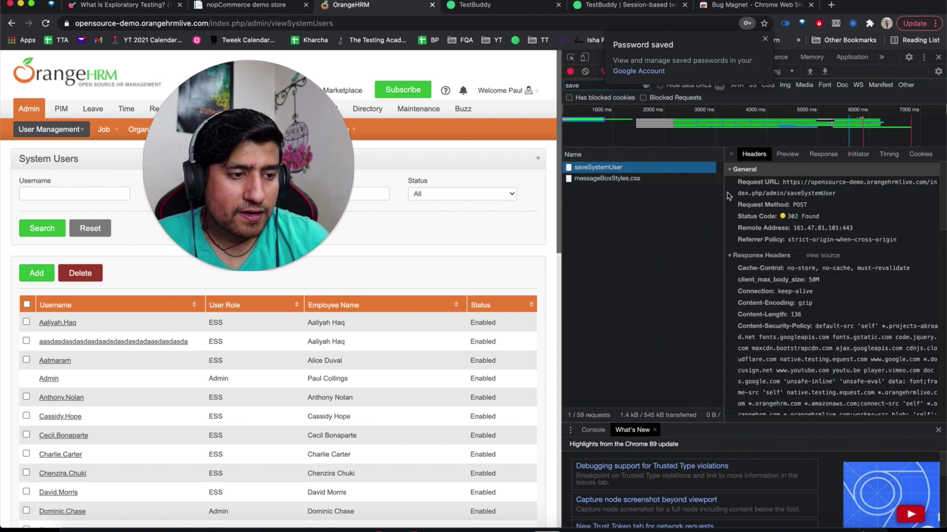
{"action": "left_click_drag", "start_coordinate": [724, 196], "coordinate": [635, 196]}
{"action": "scroll", "coordinate": [696, 290], "scroll_direction": "down", "scroll_amount": 10}
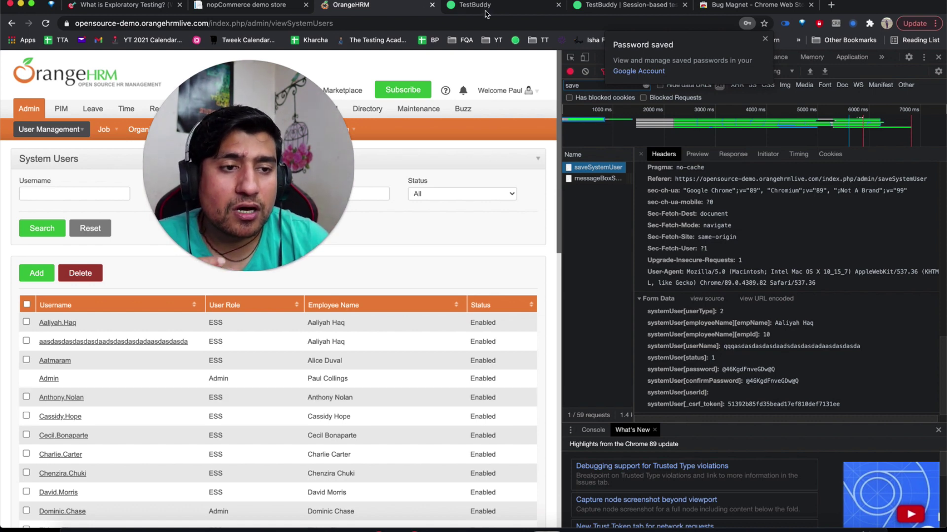
{"action": "key", "text": "ctrl+Tab"}
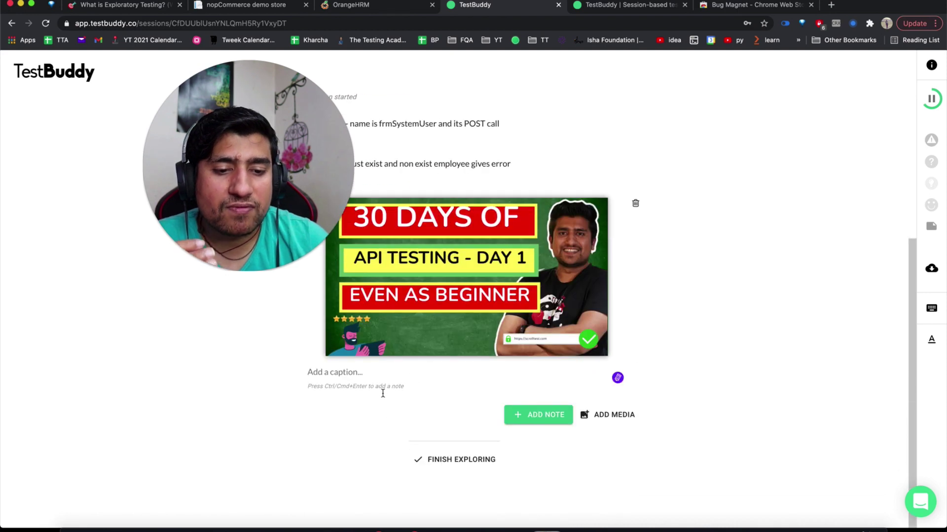
Delete the 30 Days of API Testing image from the notes and bring up the MindNode mind map.
{"action": "scroll", "coordinate": [383, 394], "scroll_direction": "up", "scroll_amount": 2}
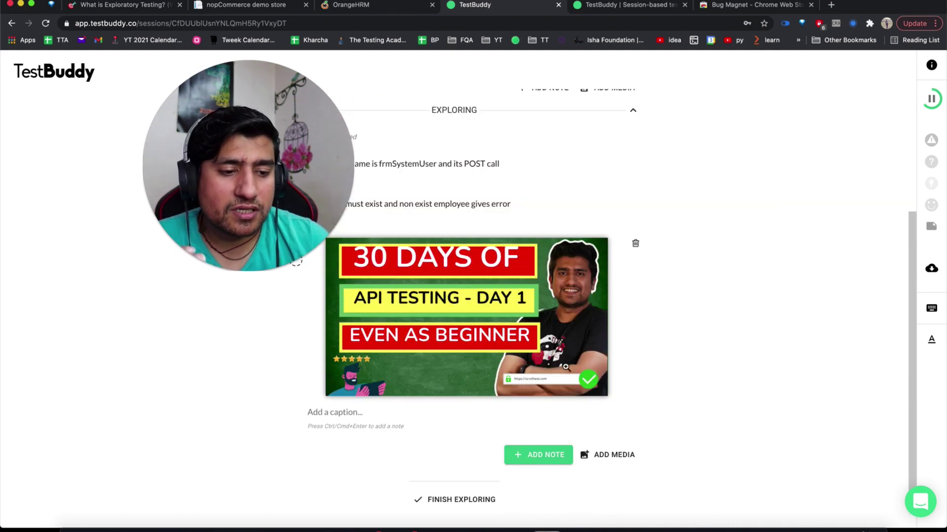
{"action": "left_click", "coordinate": [636, 243]}
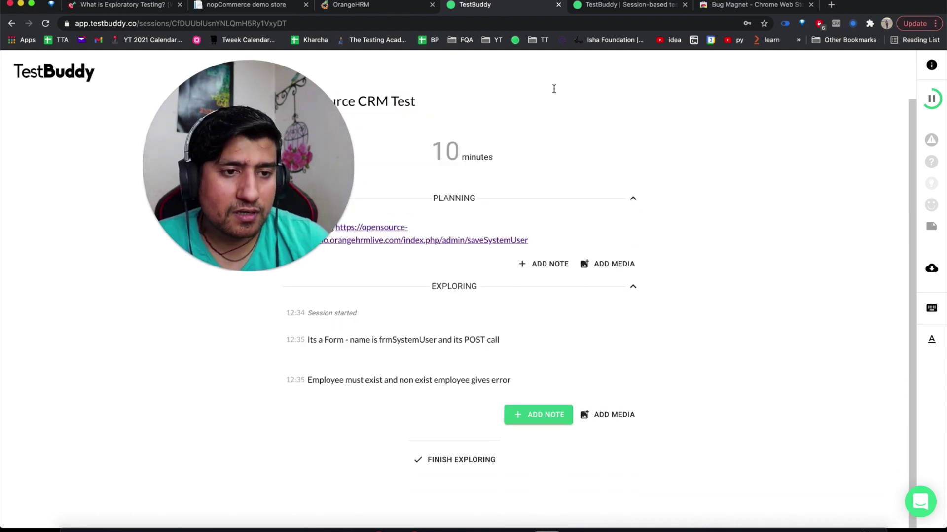
{"action": "left_click", "coordinate": [399, 4]}
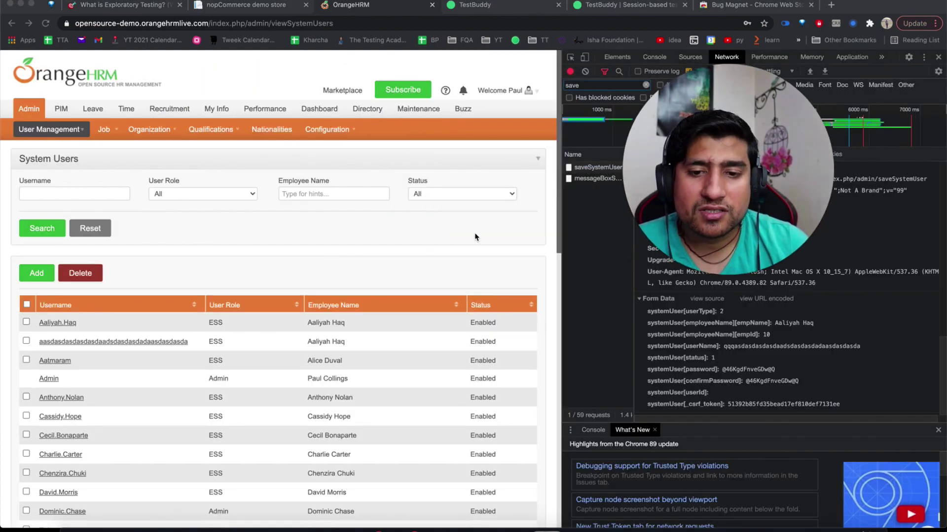
{"action": "left_click", "coordinate": [508, 10]}
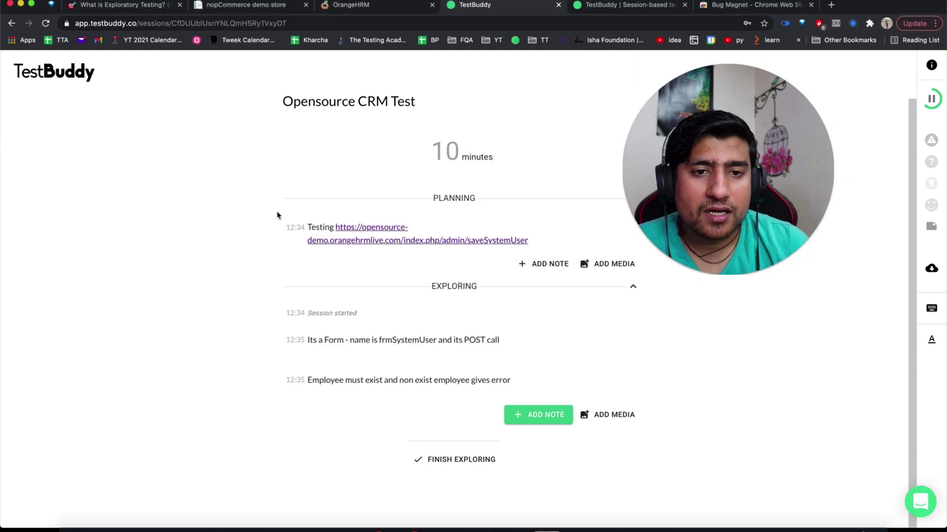
{"action": "left_click", "coordinate": [474, 530]}
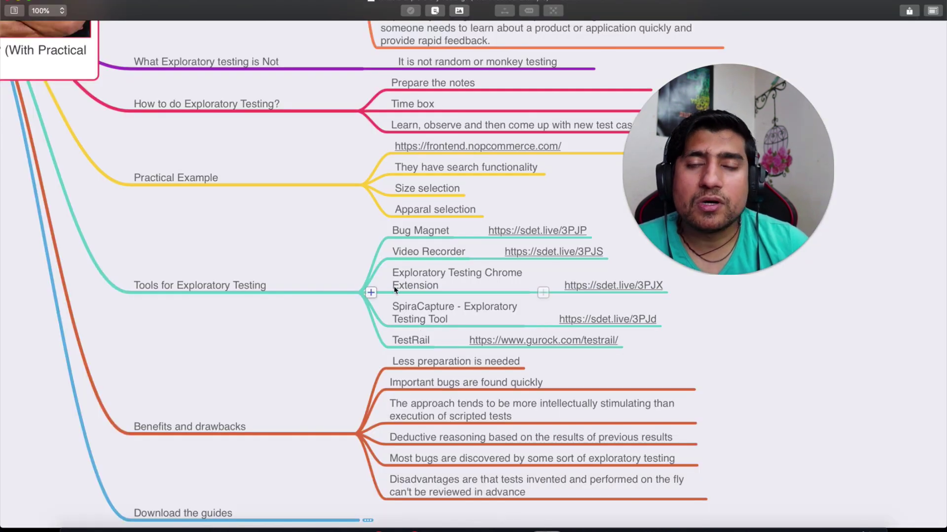
{"action": "scroll", "coordinate": [394, 289], "scroll_direction": "down", "scroll_amount": 5}
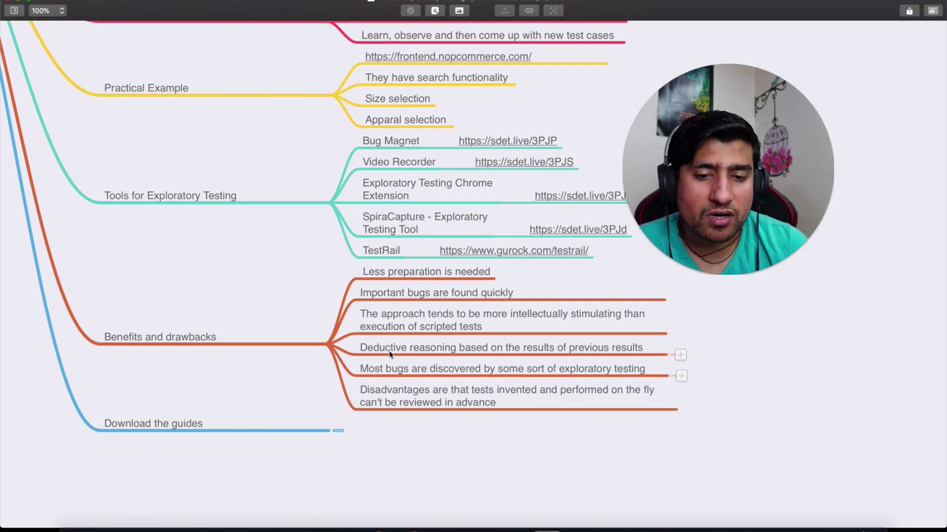
{"action": "scroll", "coordinate": [389, 354], "scroll_direction": "right", "scroll_amount": 2}
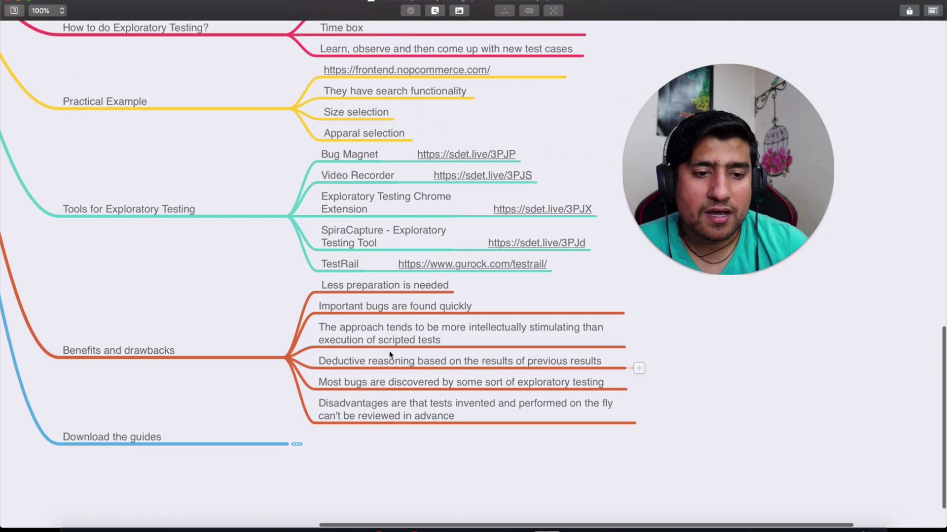
{"action": "left_click", "coordinate": [413, 285]}
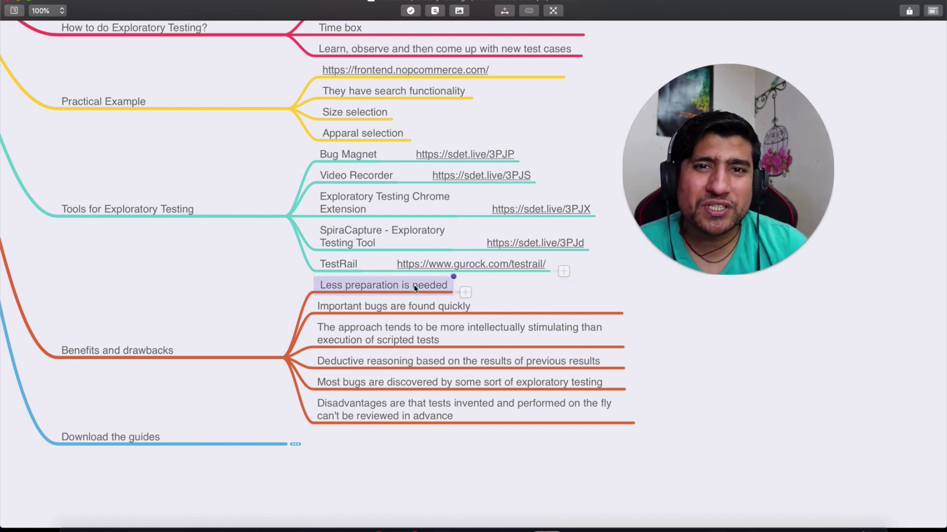
{"action": "left_click", "coordinate": [414, 306]}
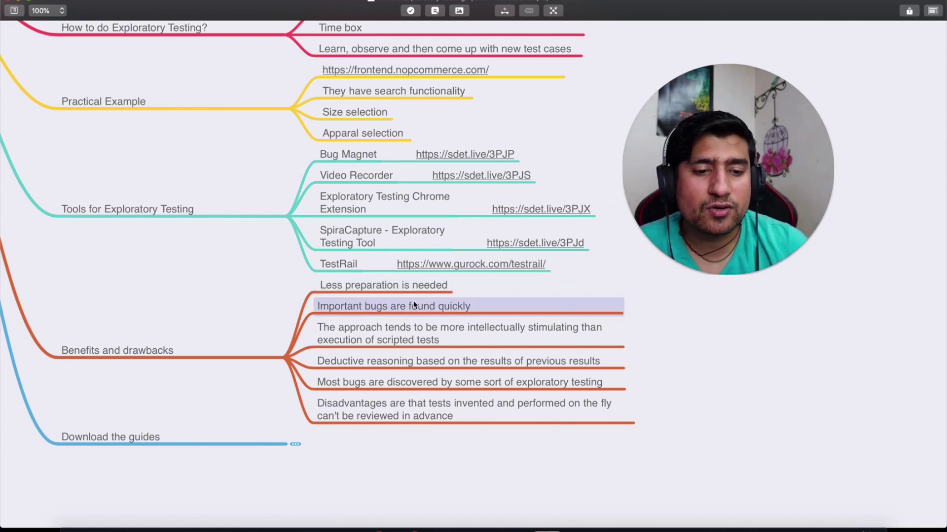